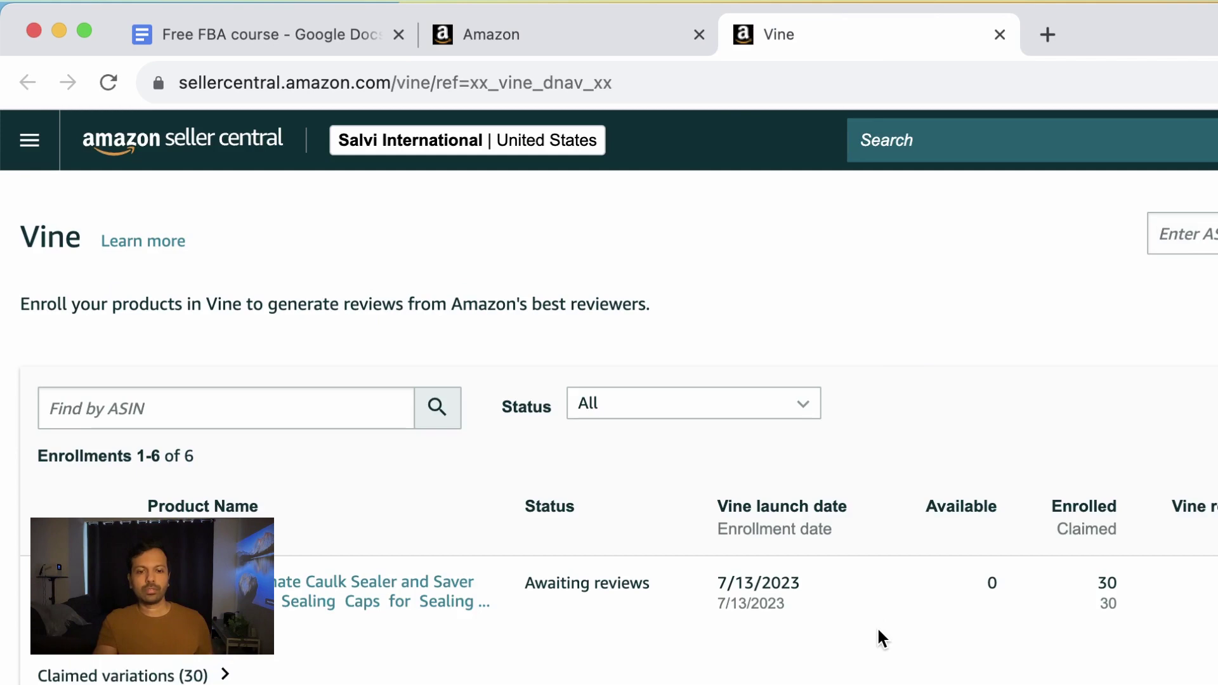
- Review the enrolled, claimed and Vine review counts of the listed Vine enrollments
scroll(566, 498, down, 1)
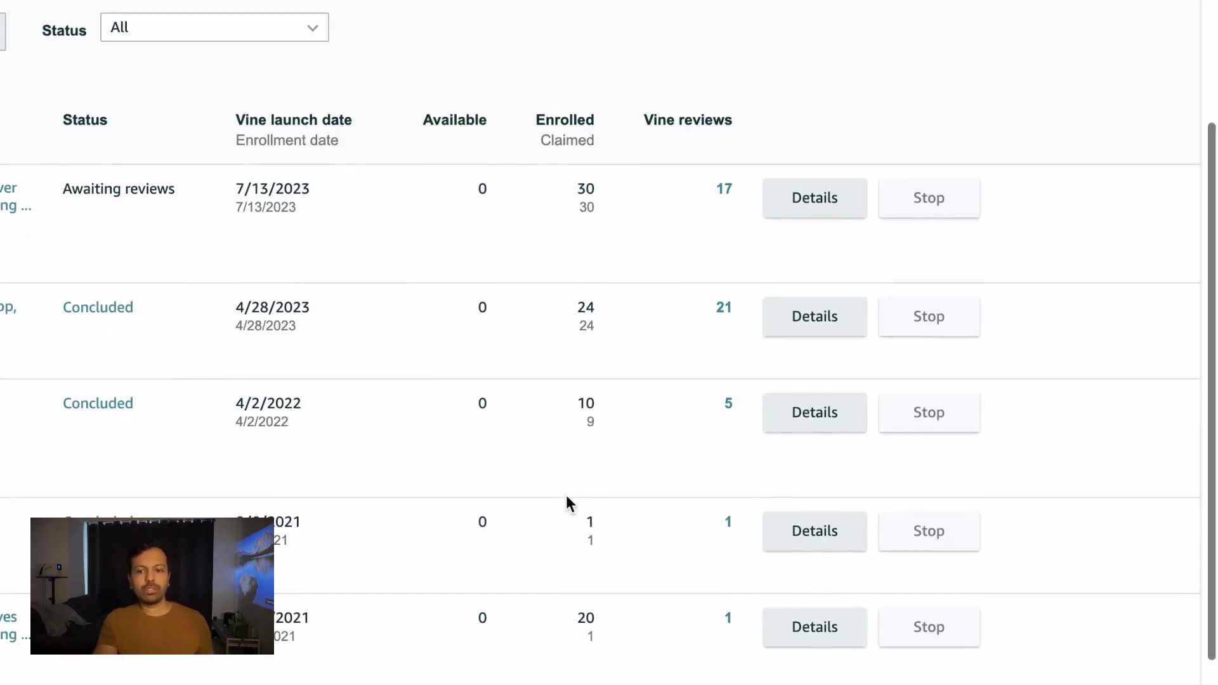
double_click(586, 305)
click(716, 307)
click(483, 305)
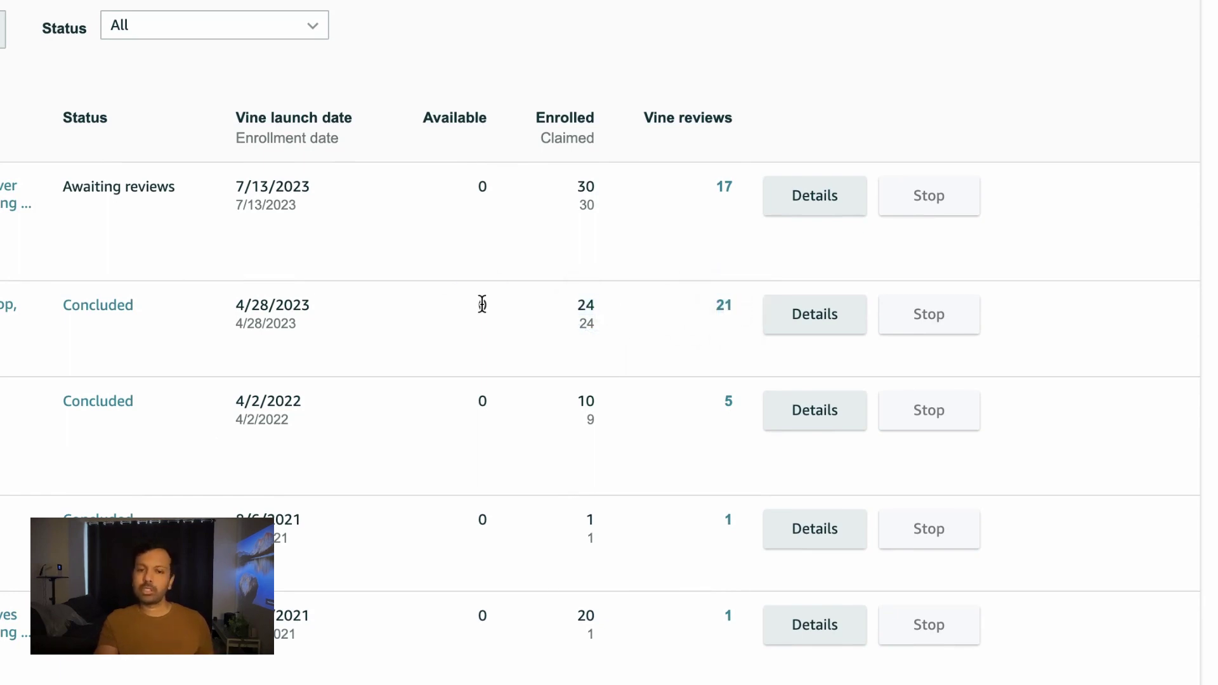
scroll(482, 305, up, 4)
- Open the advertising Campaign Manager and start creating a new campaign
click(694, 88)
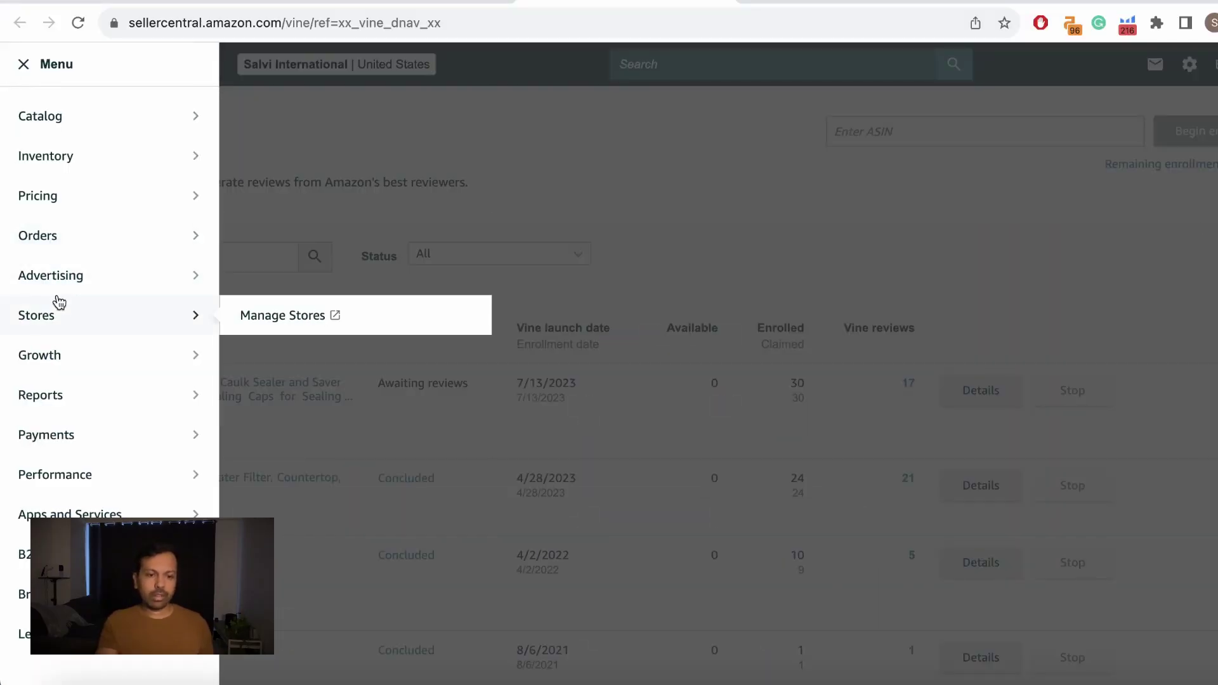
mouse_move(58, 285)
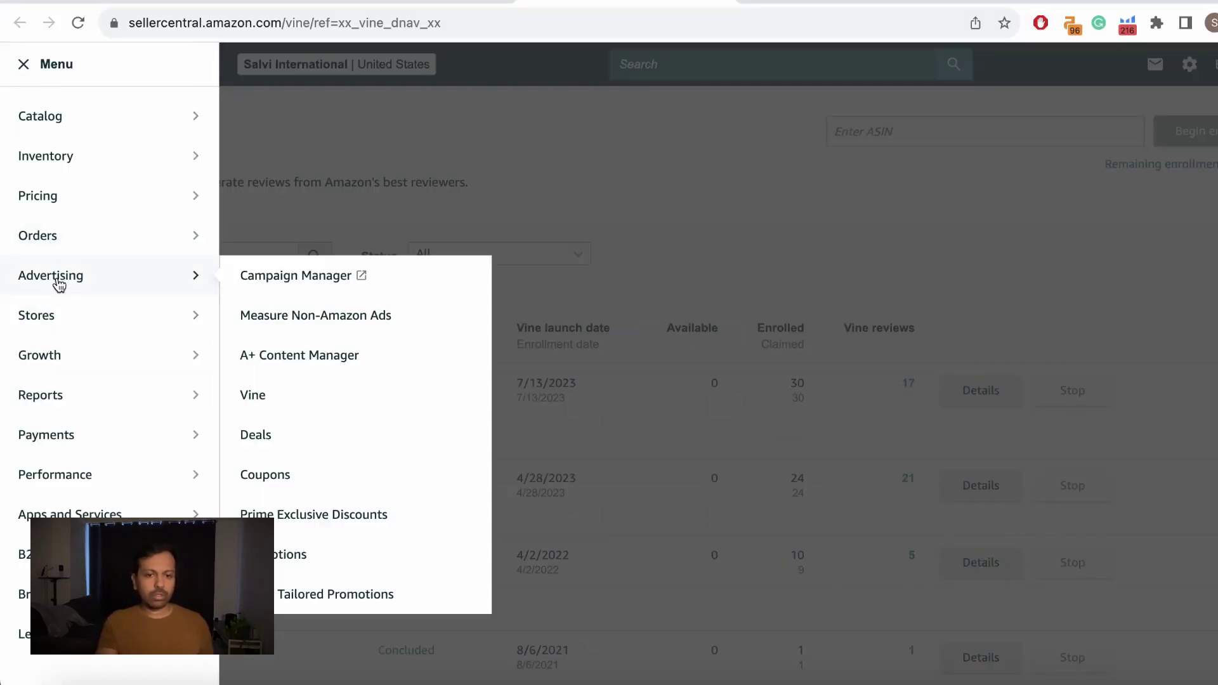
click(293, 277)
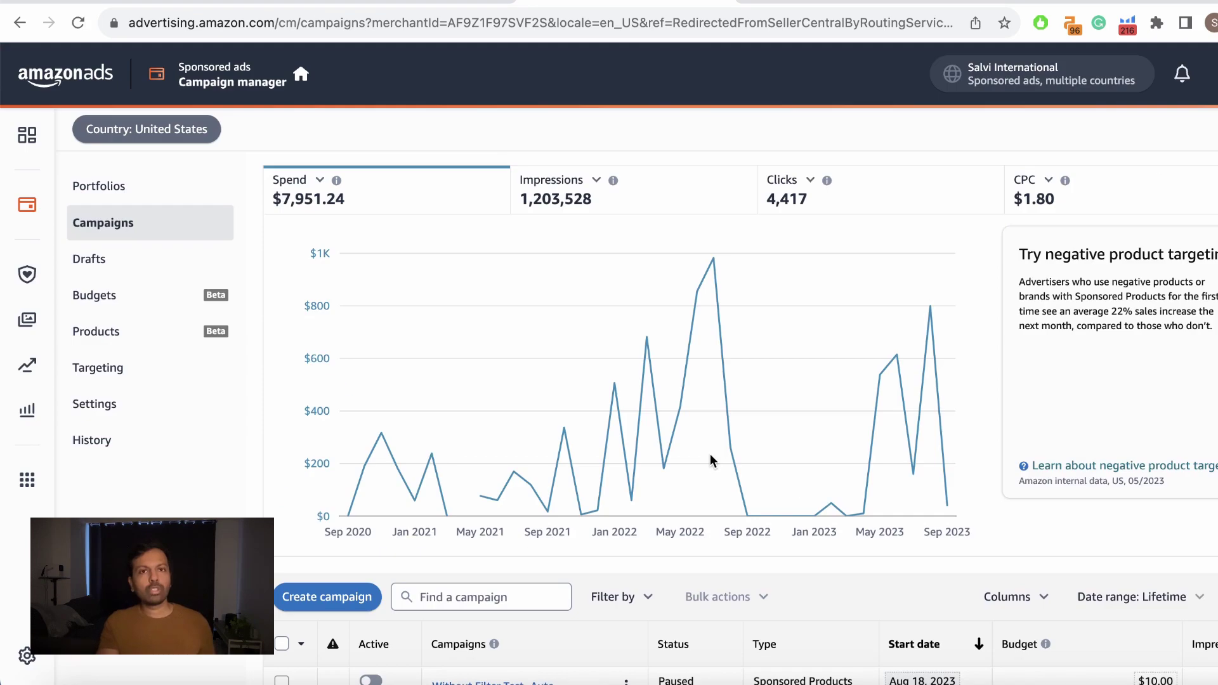
scroll(710, 455, down, 5)
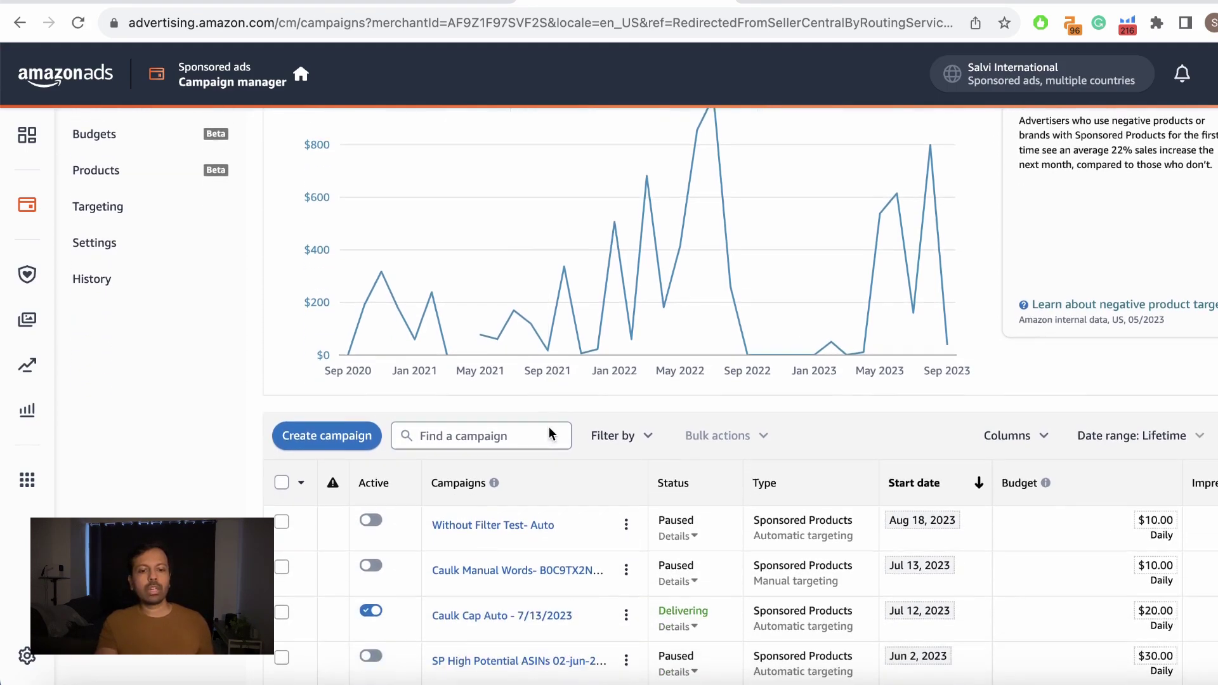
click(370, 431)
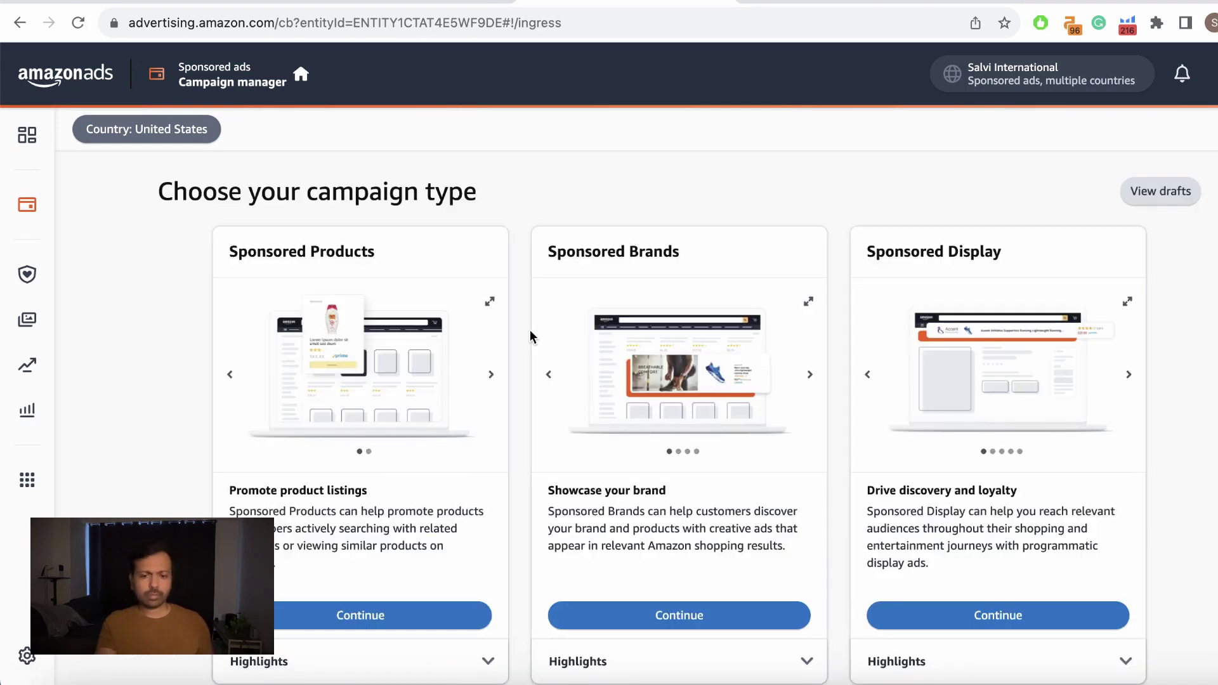
scroll(530, 336, down, 1)
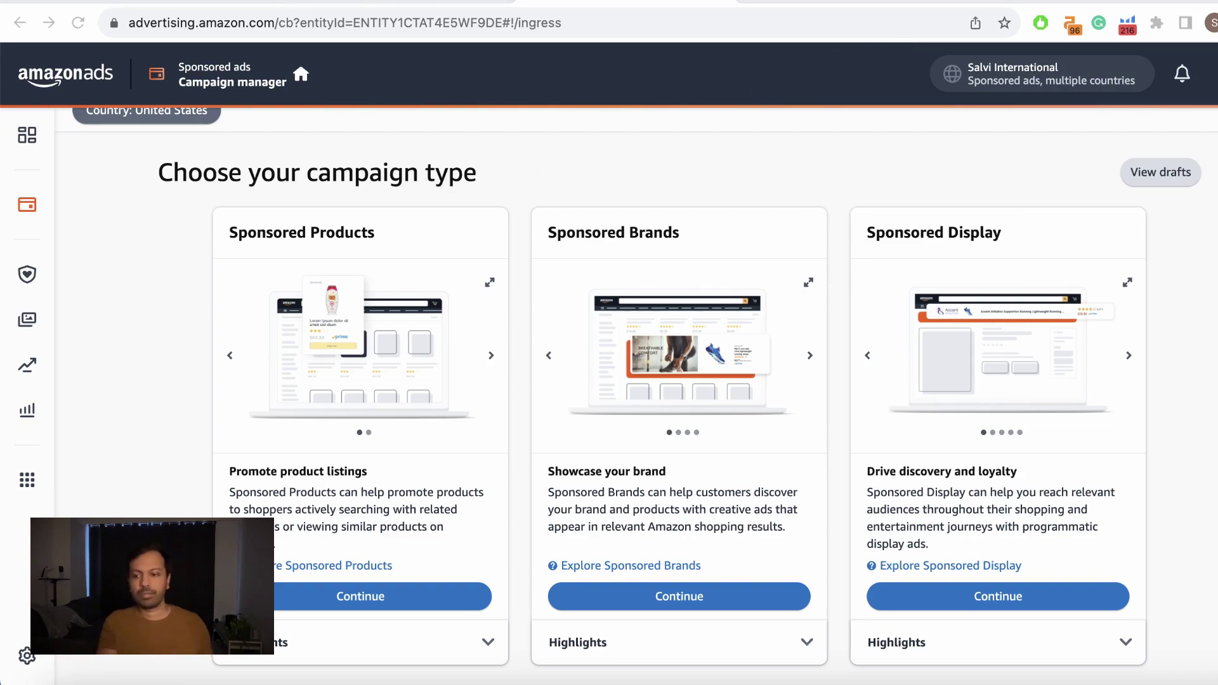
- Switch to the Amazon coffee maker search results and examine the Cuisinart brand banner, the sponsored product listings and the Bialetti video ad
key(ctrl+Tab)
scroll(710, 456, up, 6)
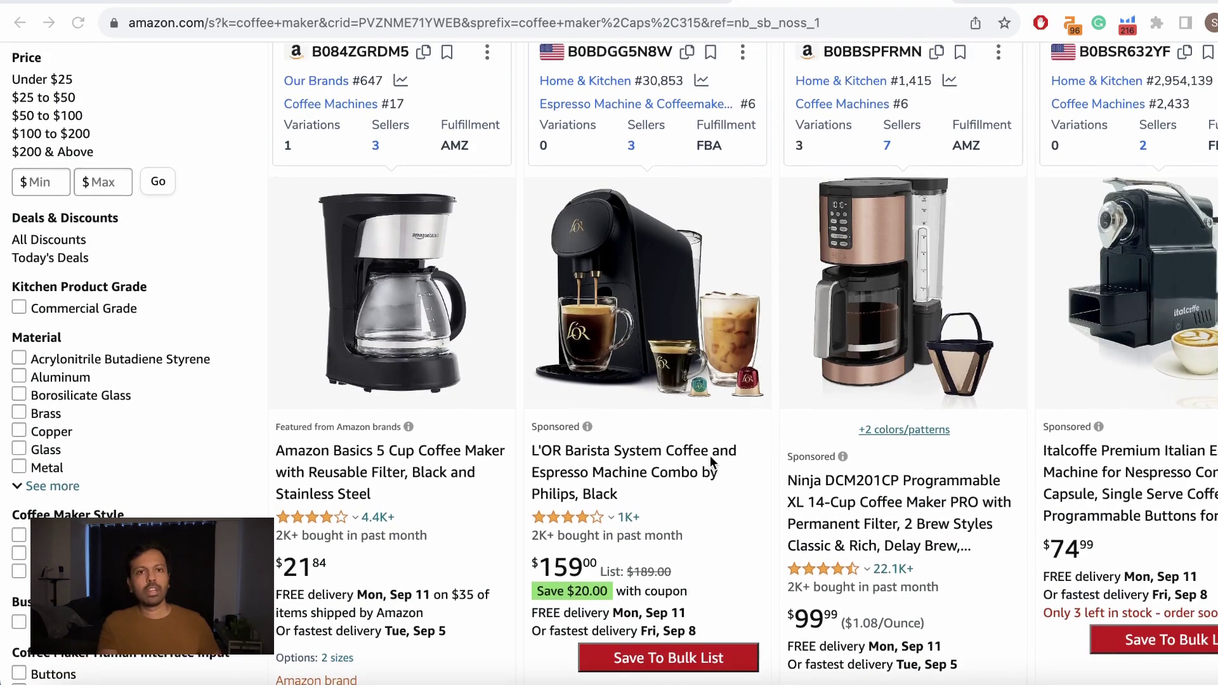
scroll(710, 456, up, 1)
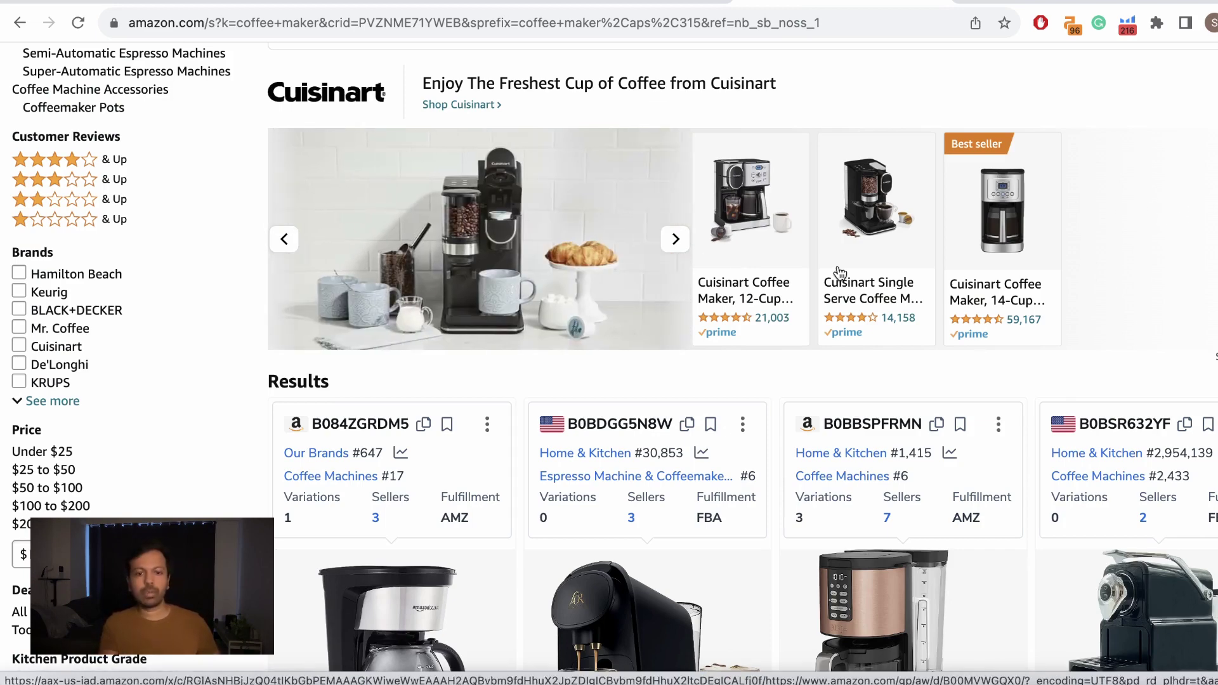
scroll(825, 178, up, 4)
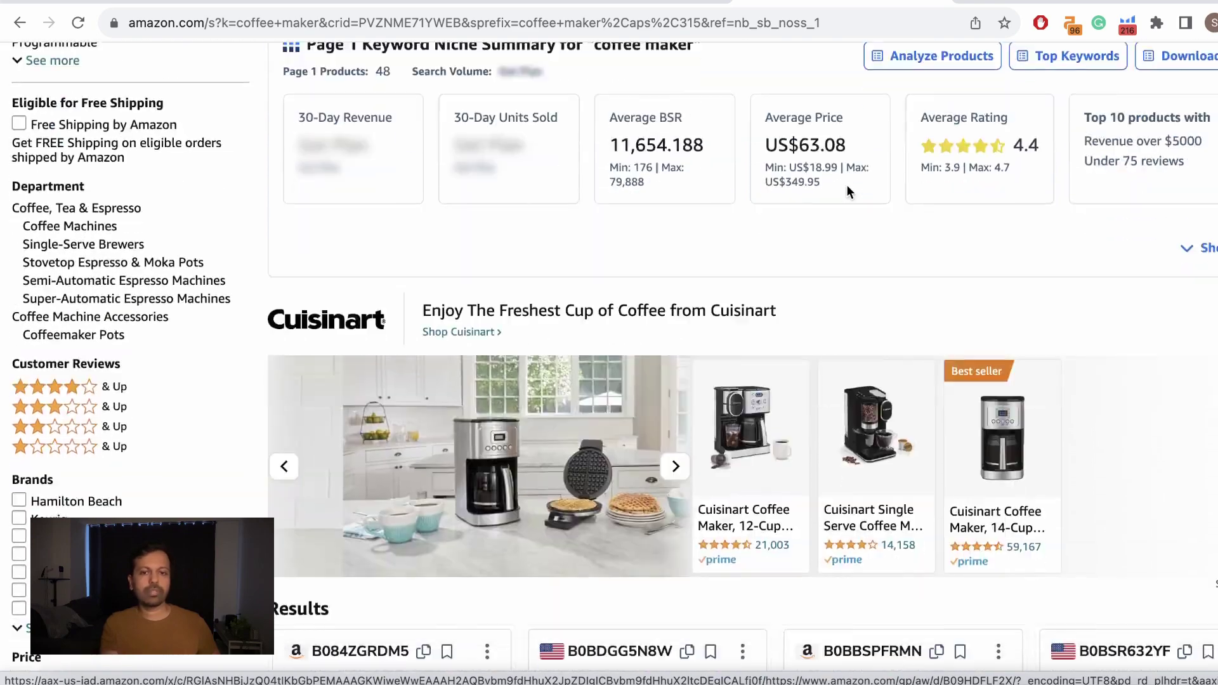
scroll(846, 184, down, 6)
scroll(848, 191, down, 5)
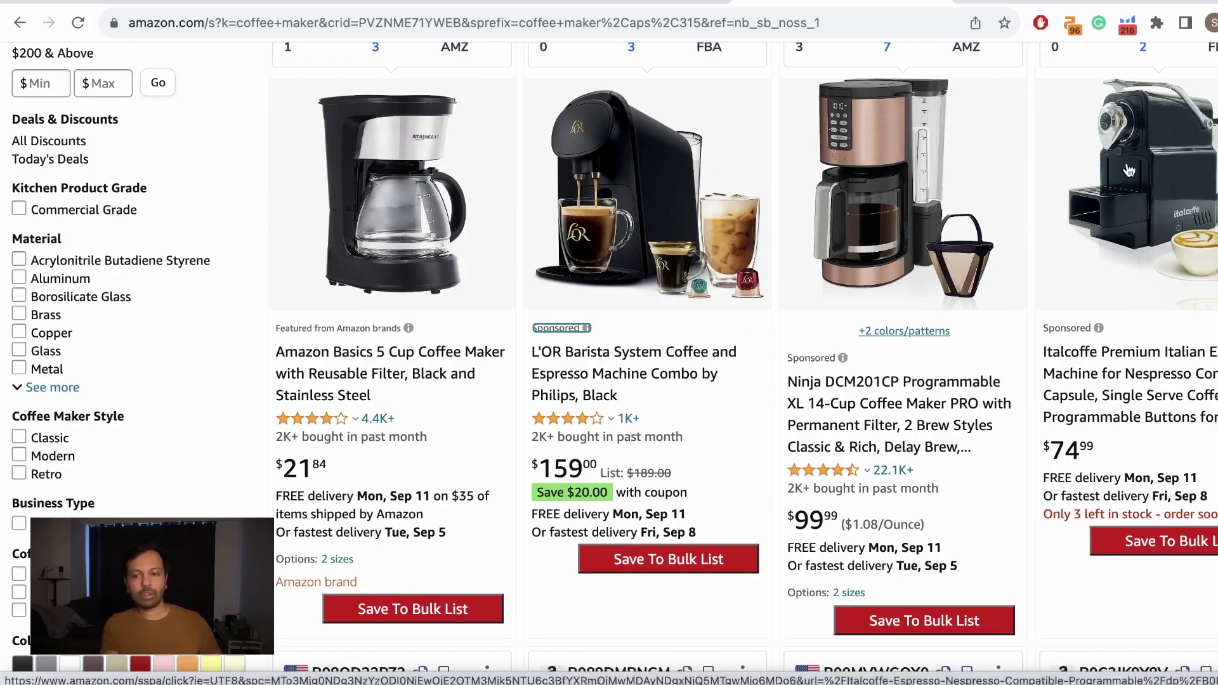
scroll(1127, 162, down, 5)
scroll(1127, 163, down, 5)
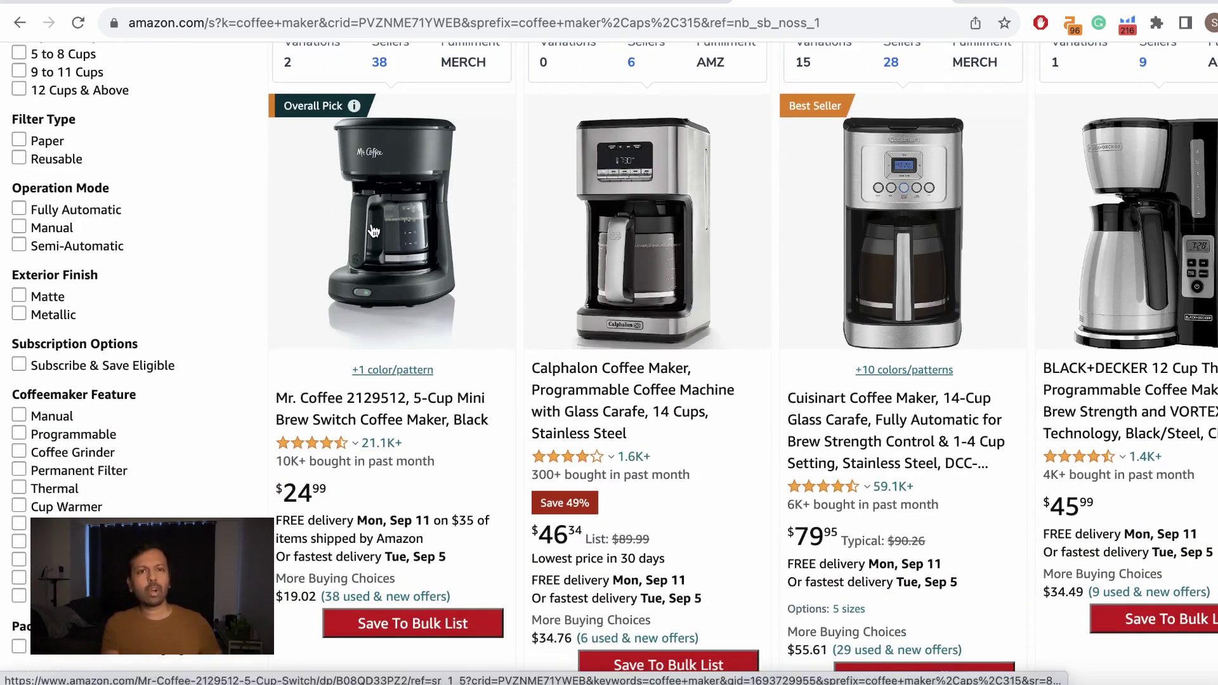
scroll(896, 194, down, 5)
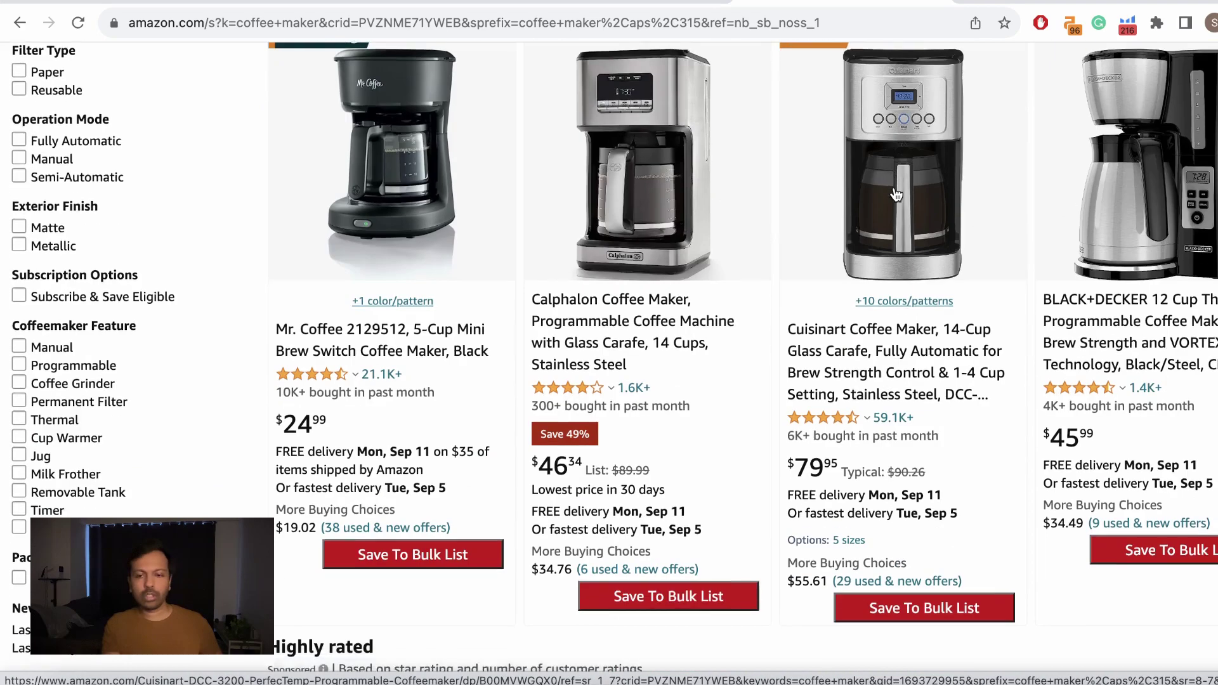
scroll(896, 194, down, 6)
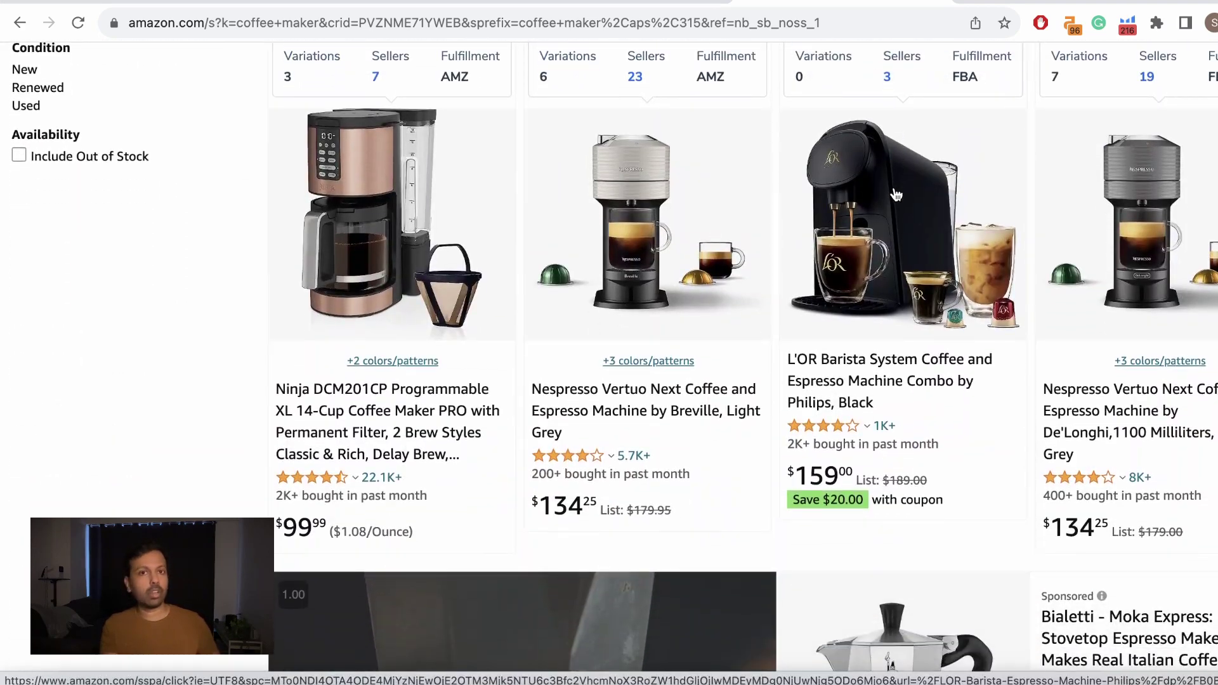
scroll(896, 194, up, 1)
scroll(896, 194, up, 1)
scroll(896, 194, down, 1)
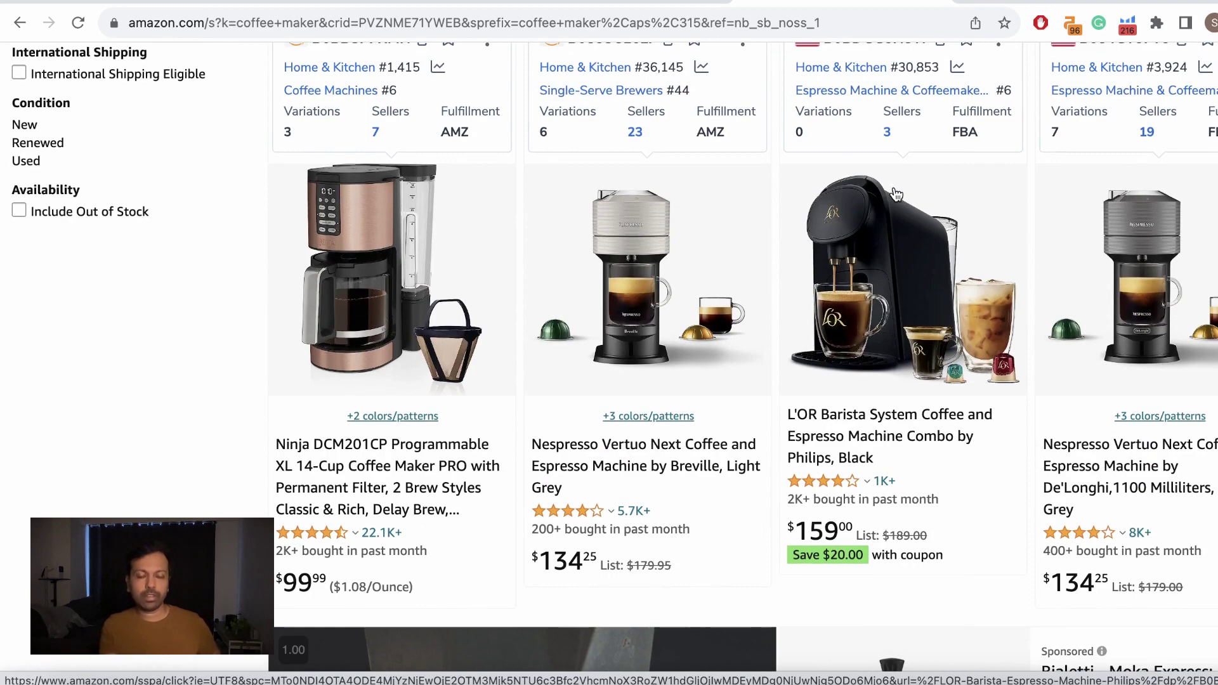
scroll(896, 194, down, 7)
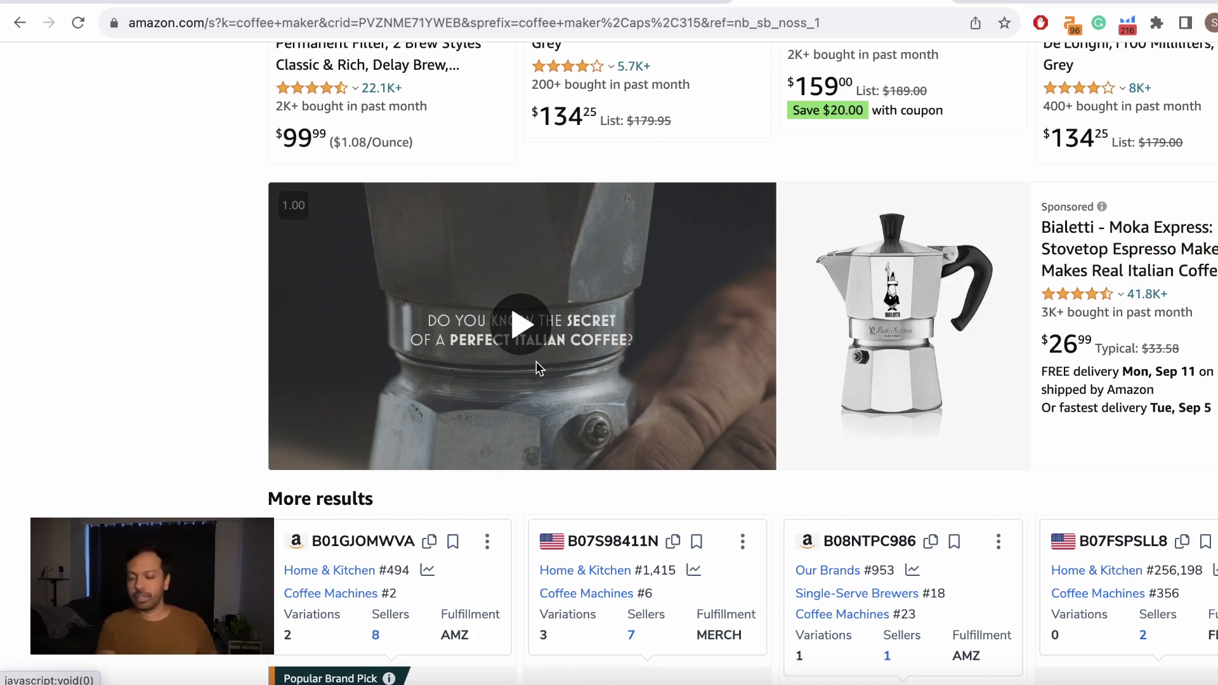
click(1082, 294)
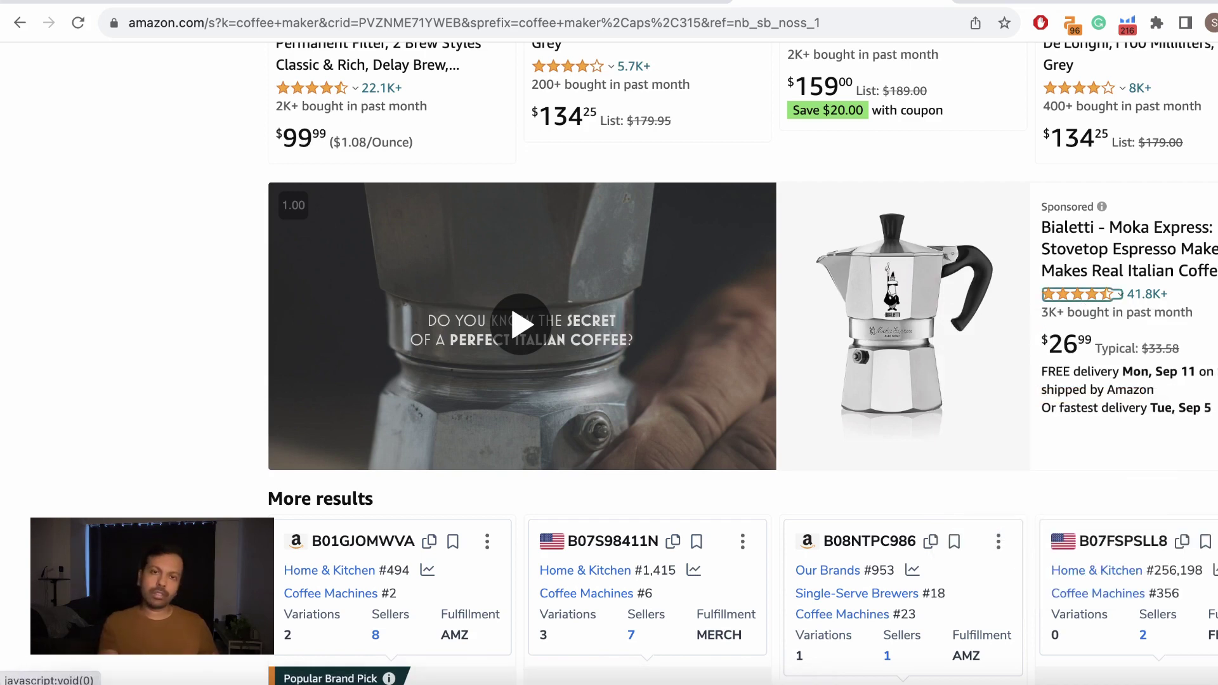
- Return to the campaign type selection and continue with a Sponsored Products campaign
key(ctrl+Tab)
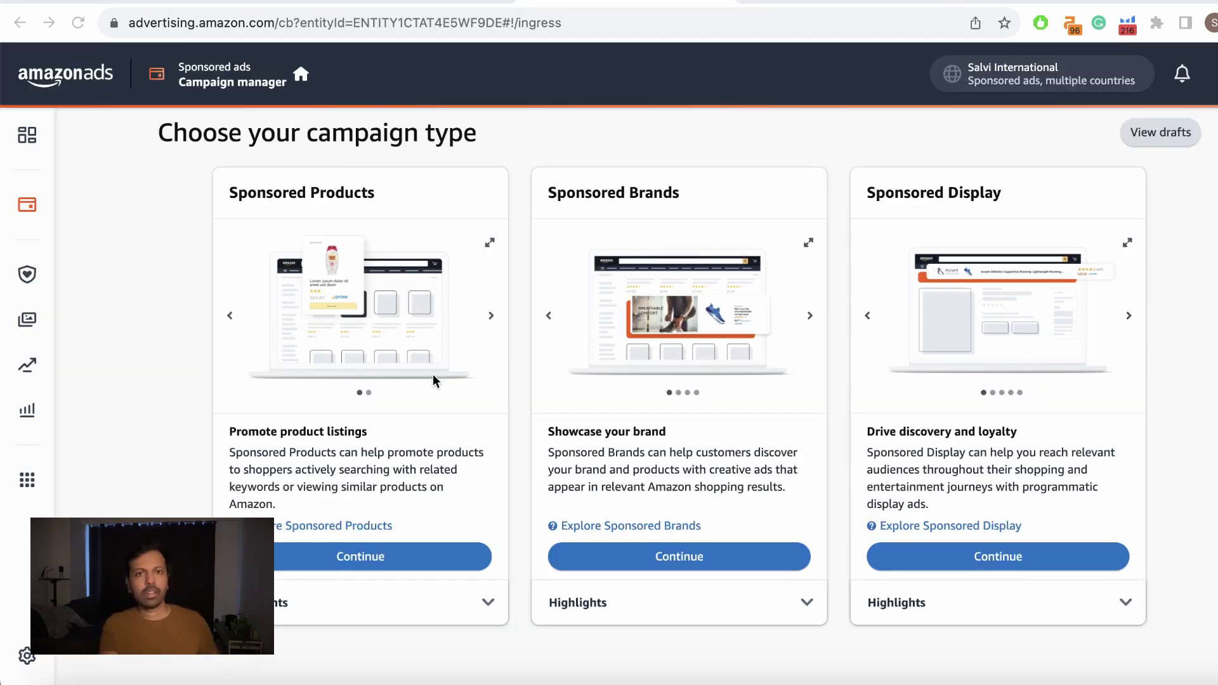
scroll(433, 374, down, 1)
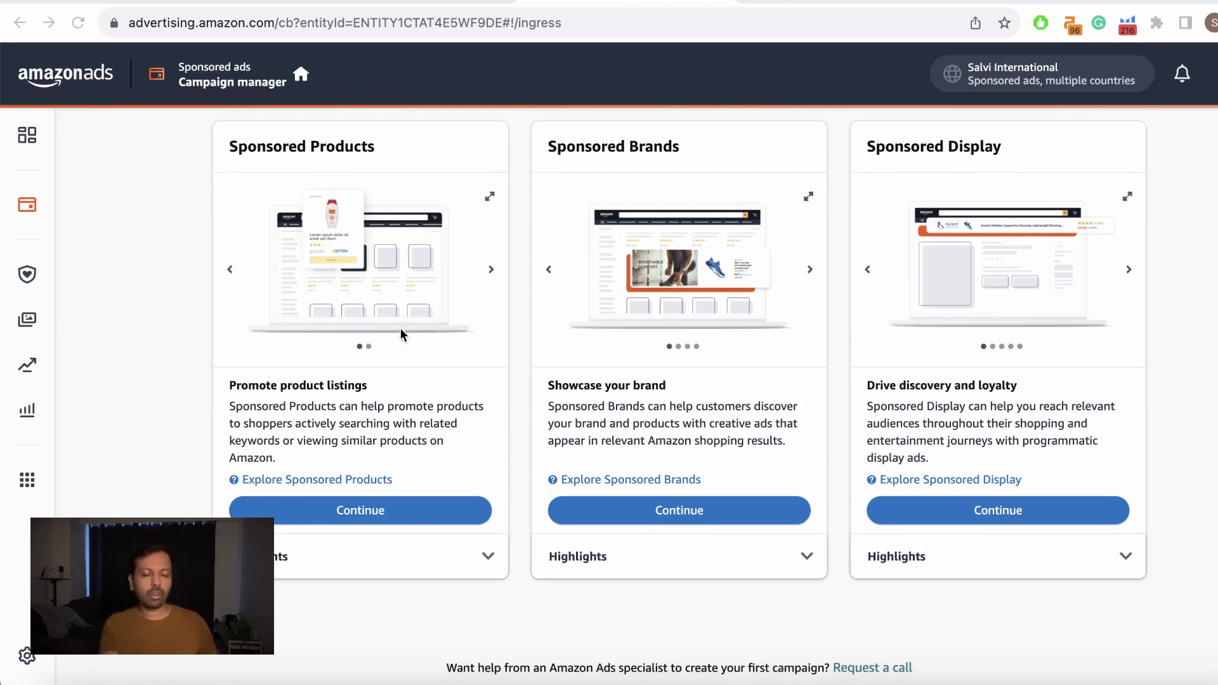
click(395, 518)
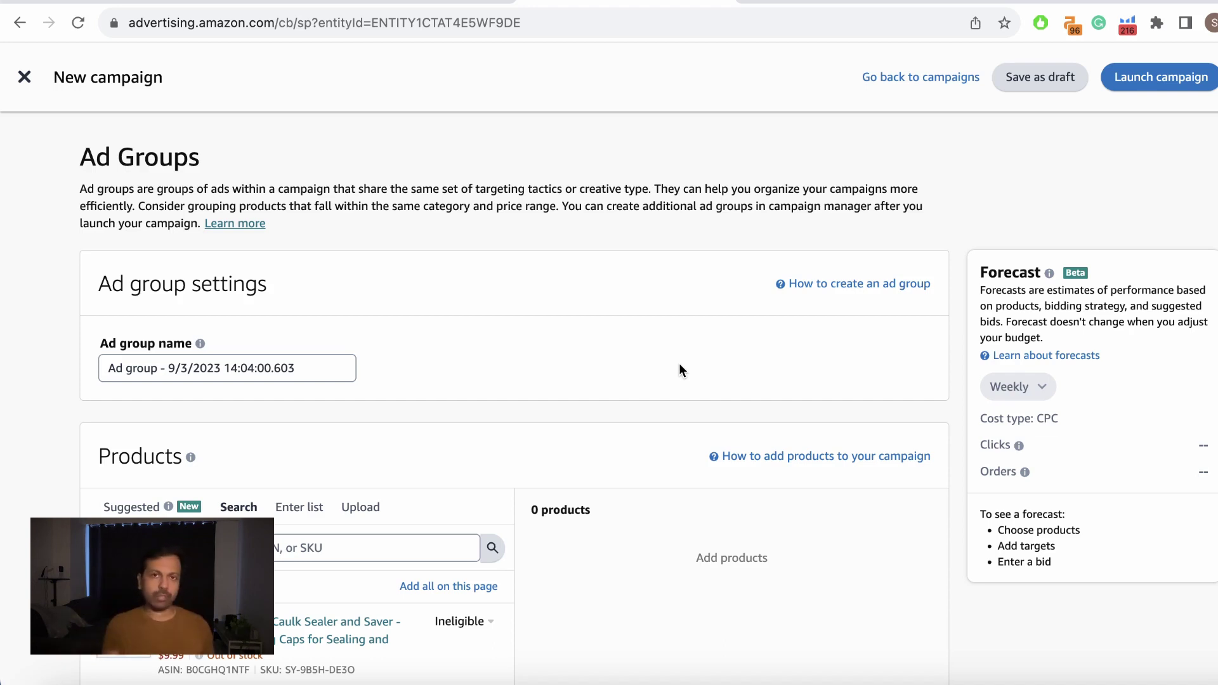
- Name the ad group "Auto Campaign for Heavy Utensils"
scroll(722, 242, down, 1)
scroll(723, 248, down, 3)
triple_click(275, 222)
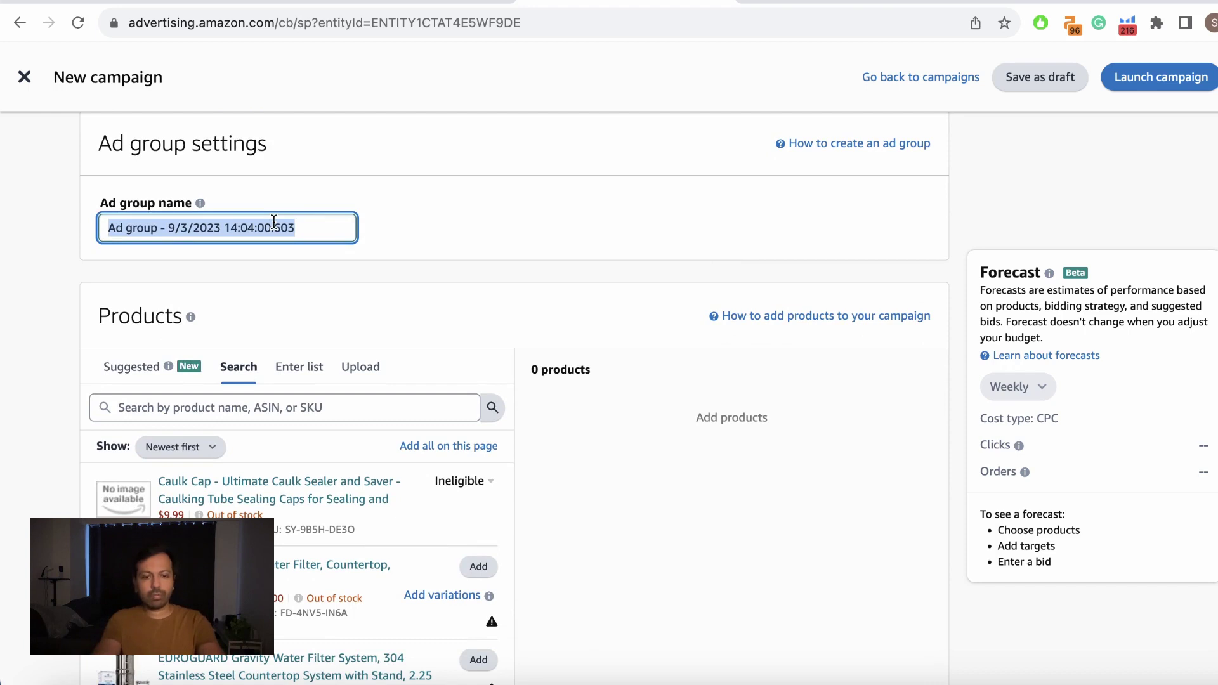
text(Auto Campaign for S)
key(BackSpace)
text(Heavy Utensils)
- Add the FAVERO Assioma UNO Side Pedal Based Power Meter to the campaign's products
scroll(486, 309, down, 5)
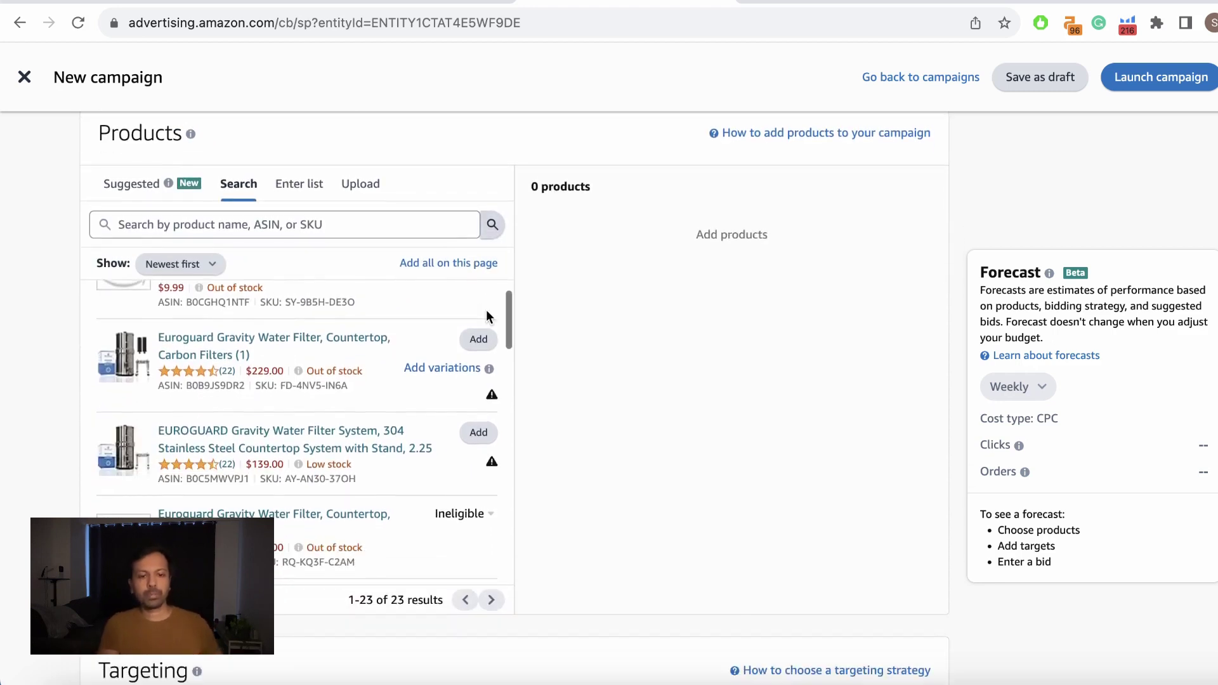
scroll(486, 309, down, 5)
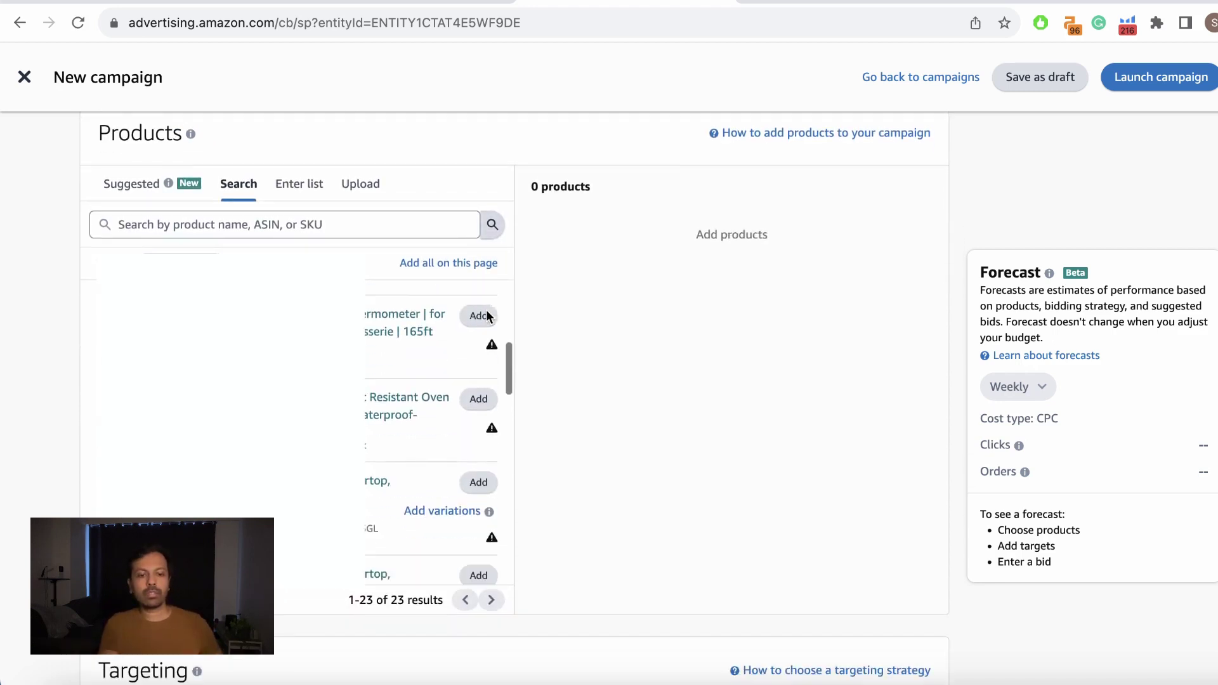
scroll(486, 309, down, 5)
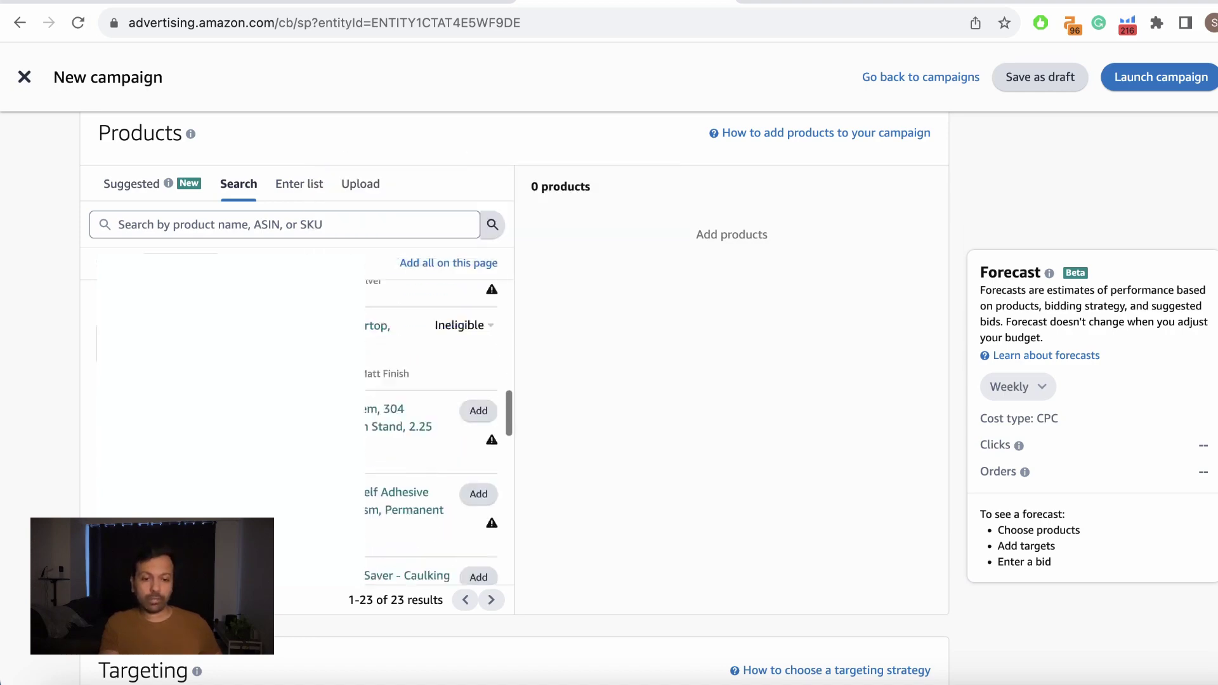
scroll(67, 303, down, 3)
scroll(22, 331, up, 3)
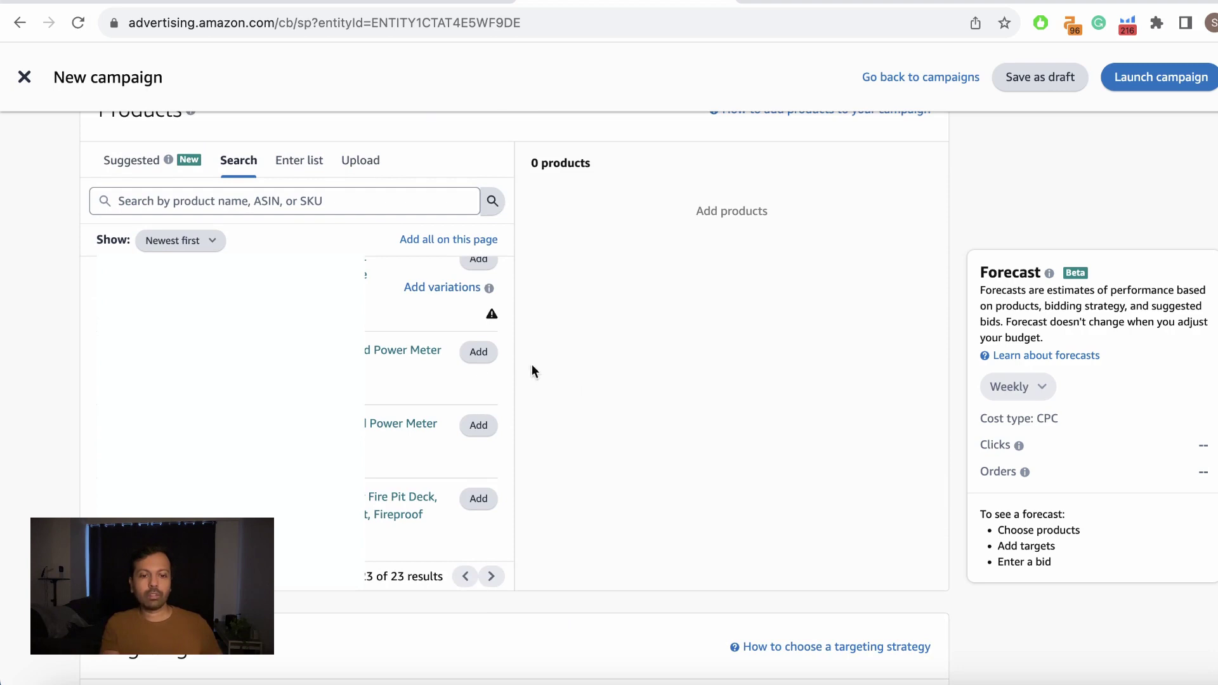
click(489, 353)
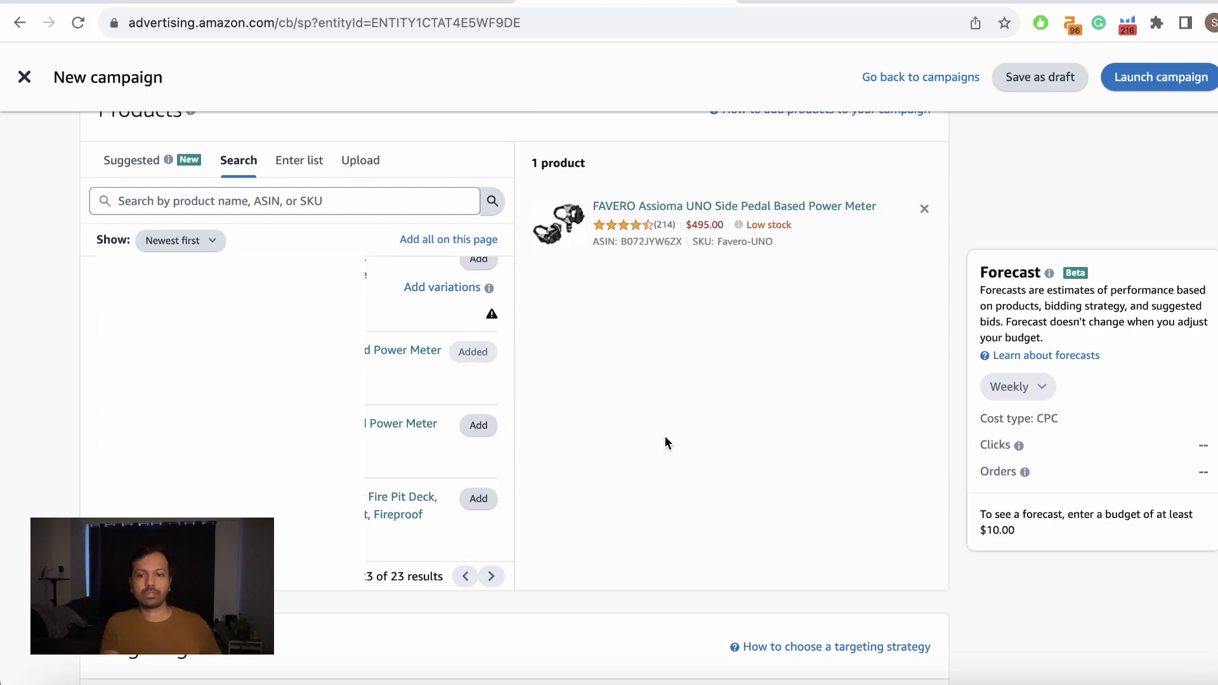
right_click(617, 413)
click(561, 402)
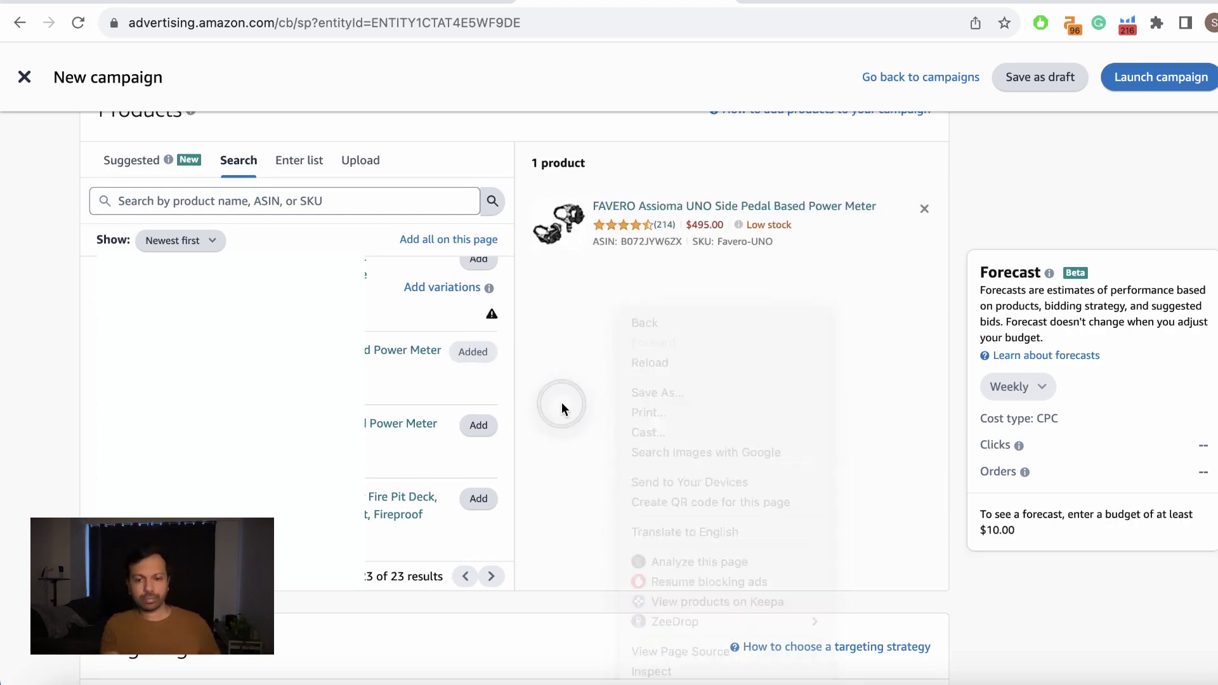
- Set the automatic targeting to use bids by targeting group and review the four groups and the negative targeting sections
scroll(561, 402, down, 8)
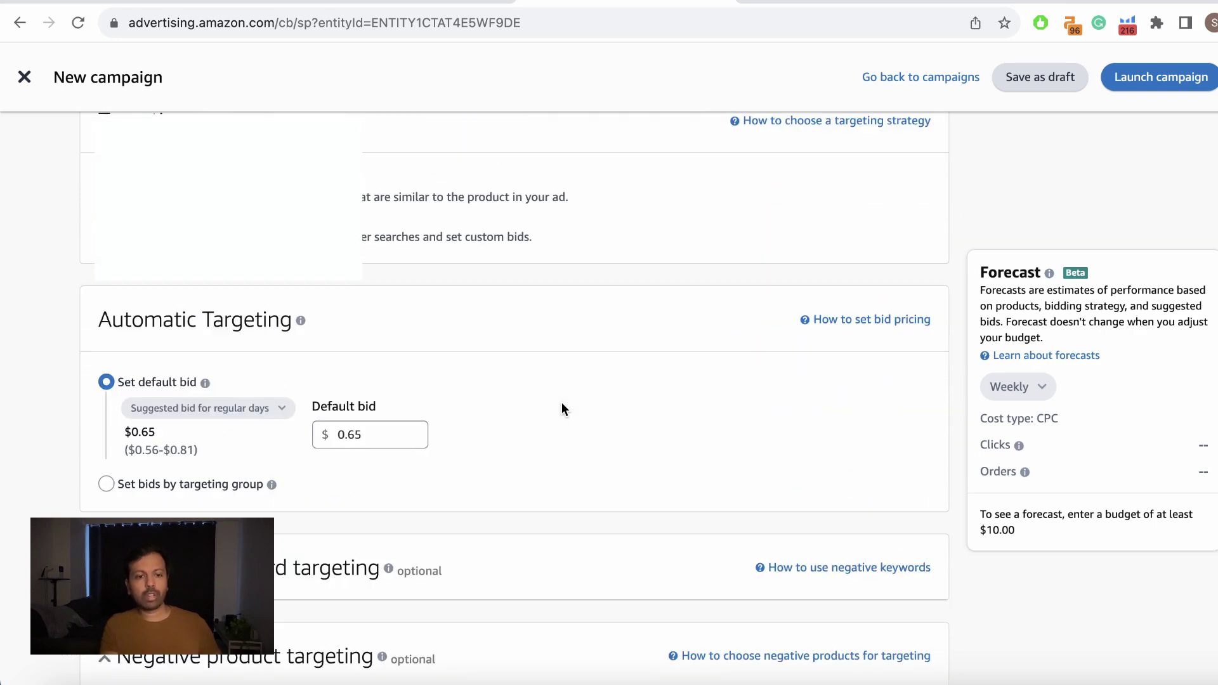
scroll(338, 301, down, 2)
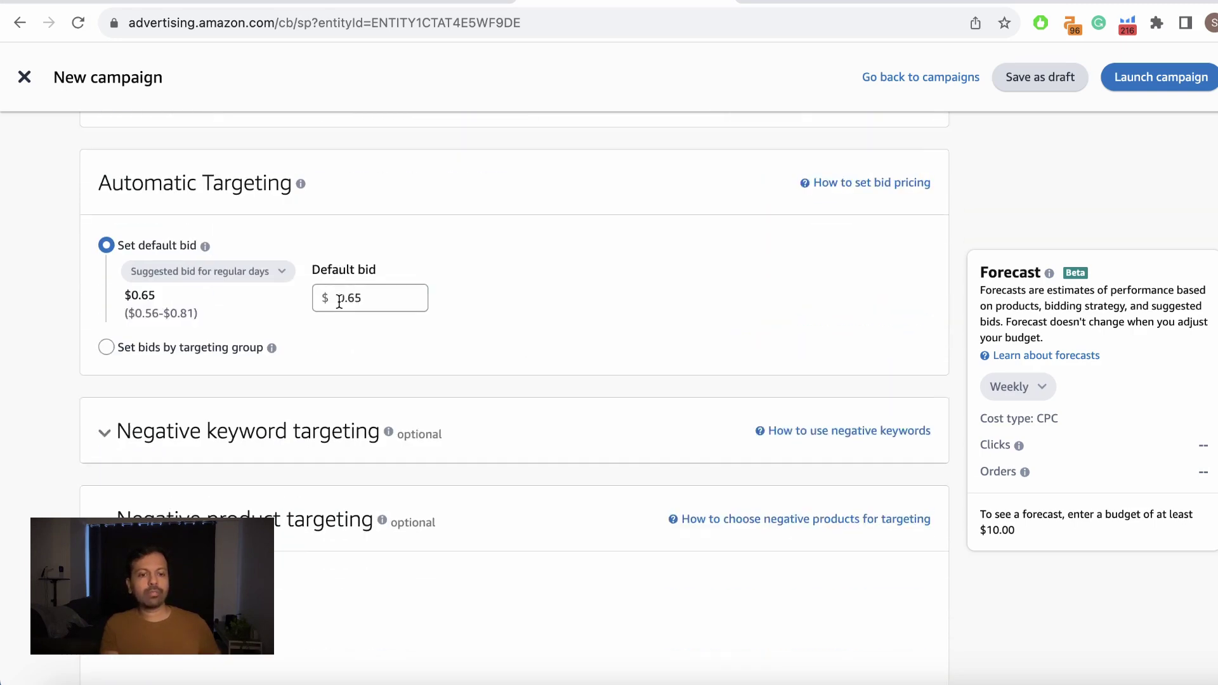
click(106, 347)
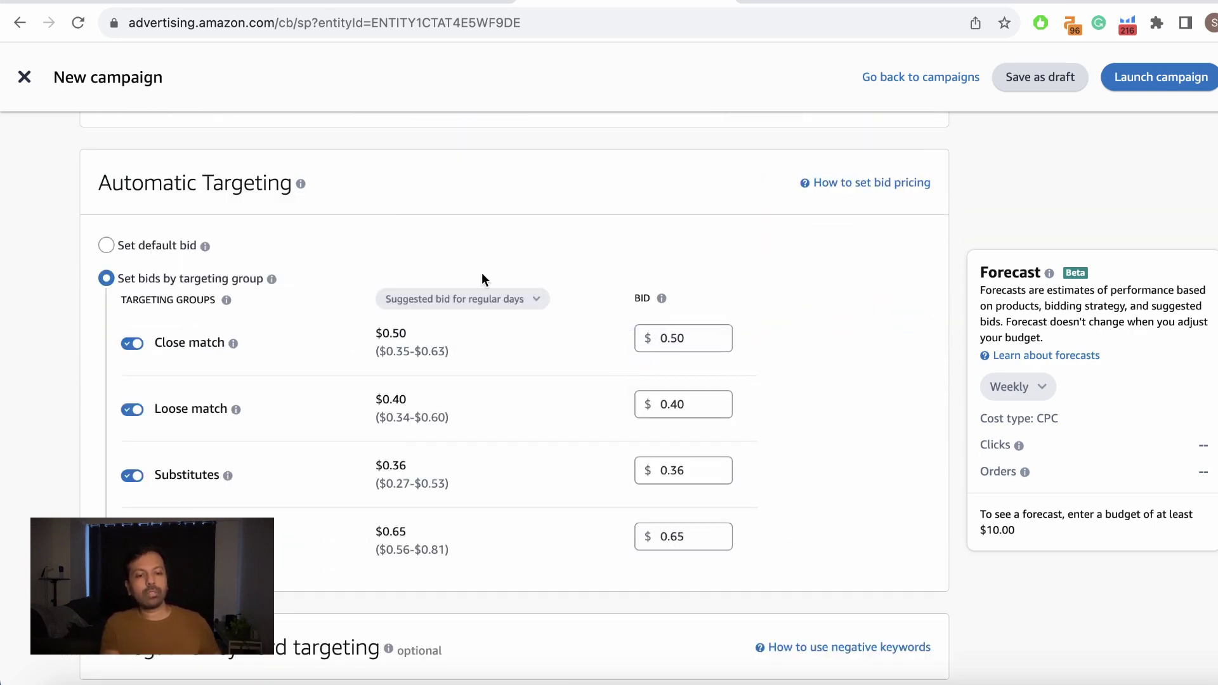
scroll(325, 323, down, 2)
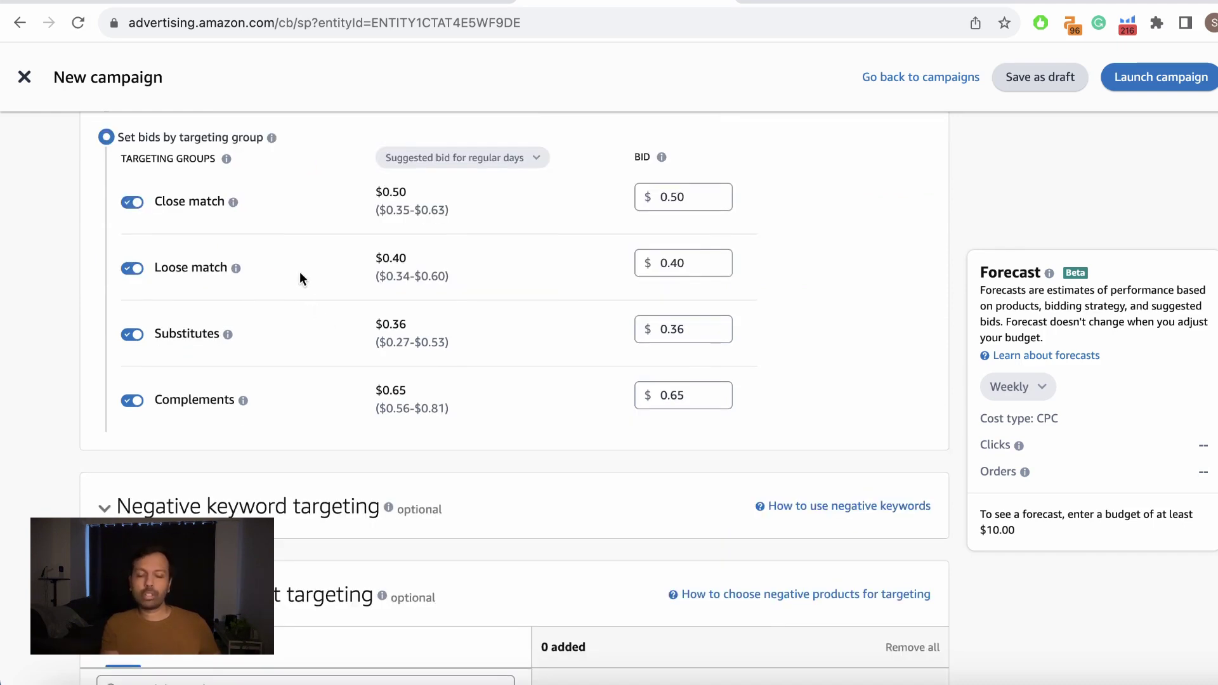
scroll(299, 277, up, 1)
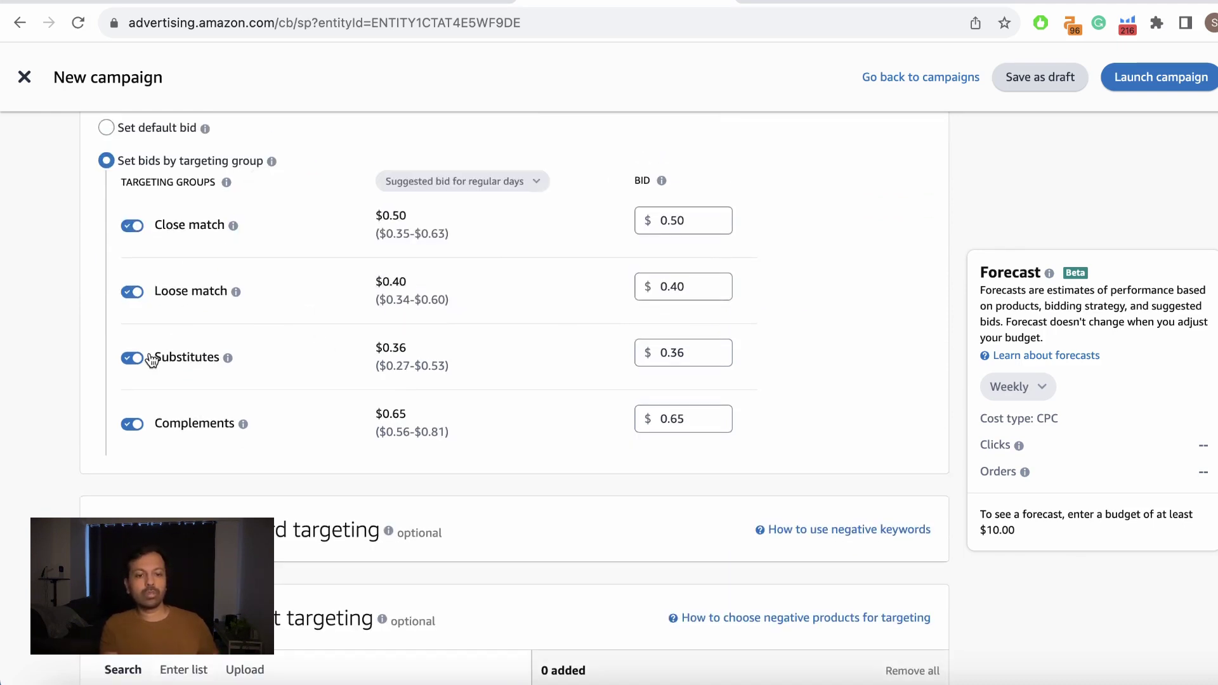
mouse_move(214, 176)
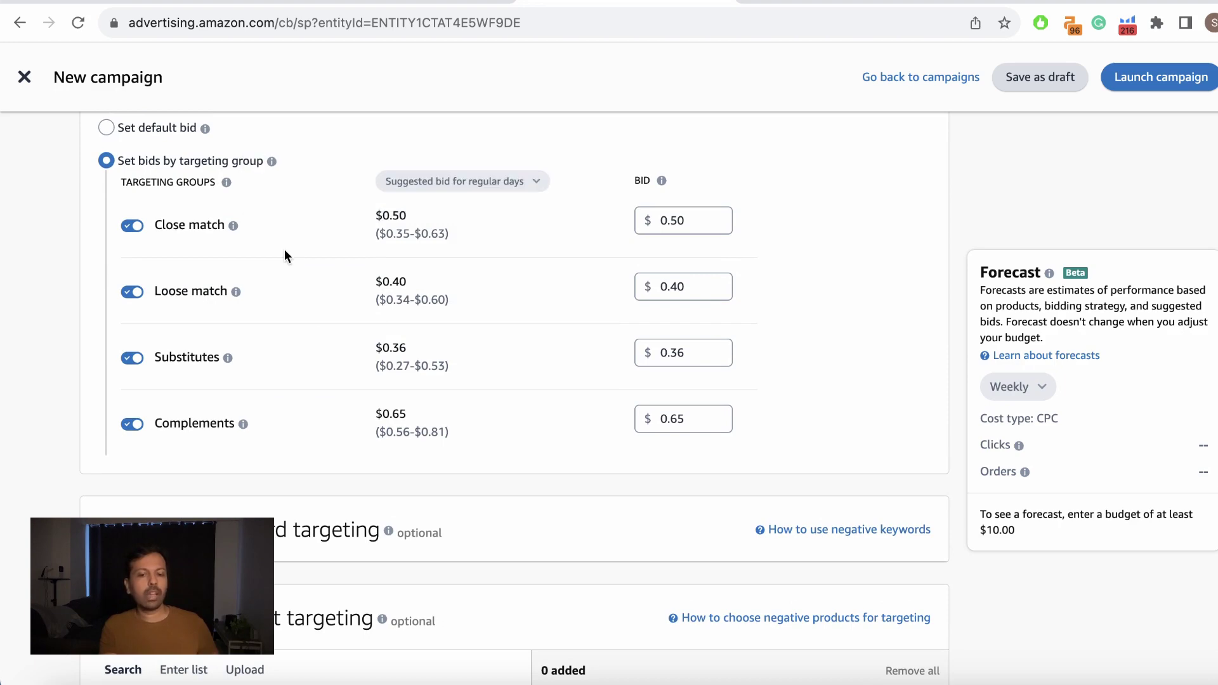
scroll(284, 253, down, 7)
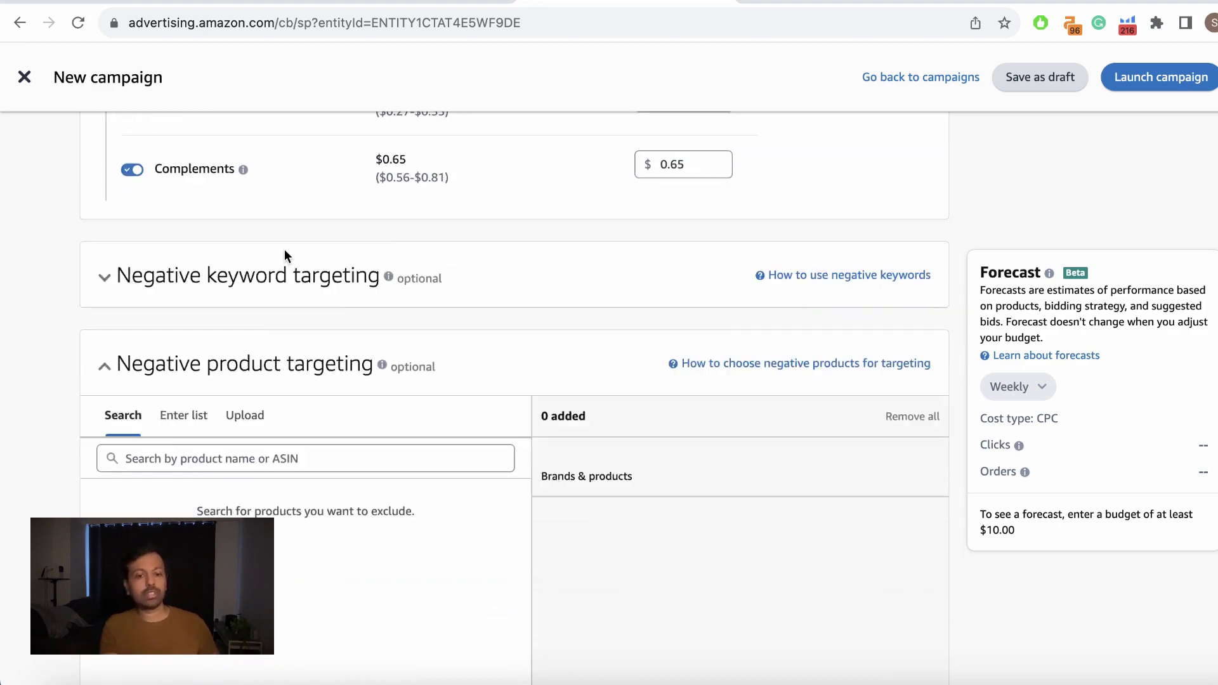
- Check the negative keyword targeting section and review the campaign bidding strategy options
scroll(284, 253, up, 2)
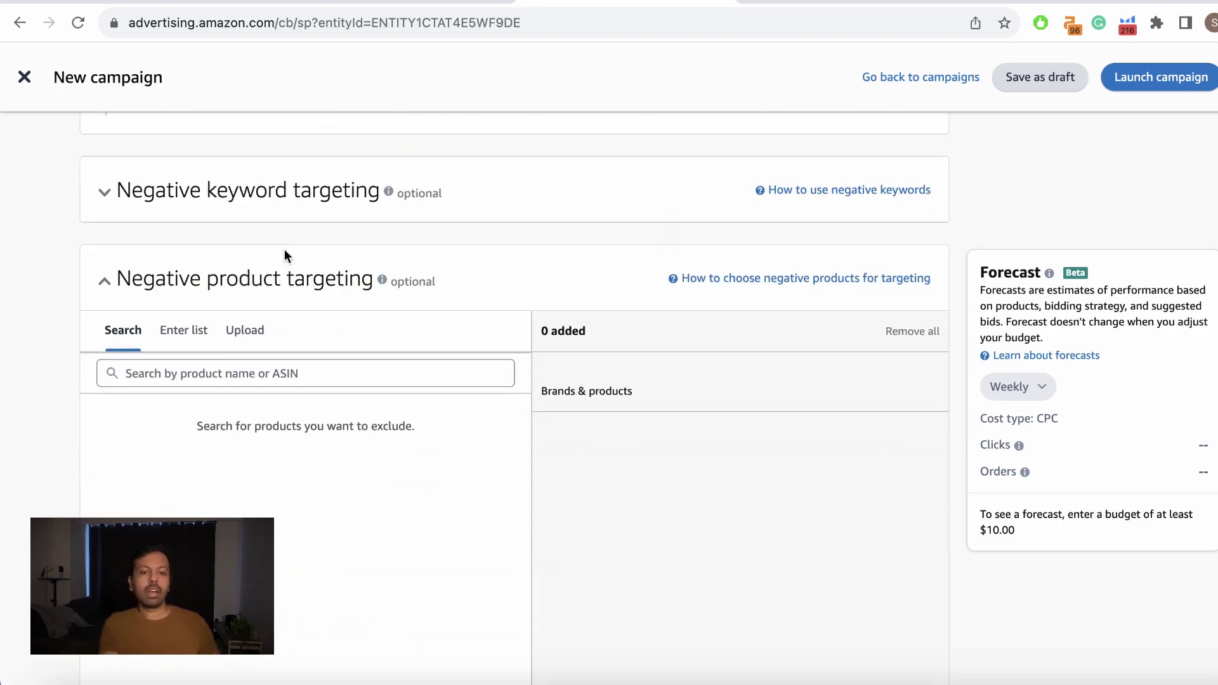
click(105, 163)
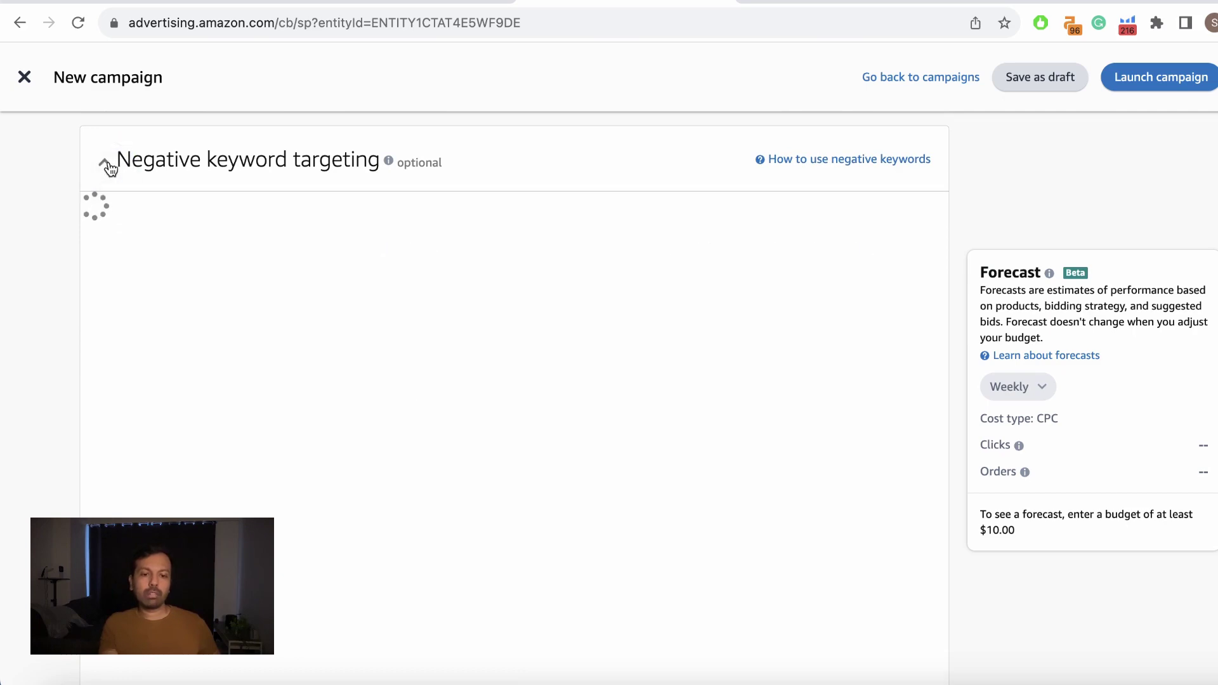
click(106, 165)
scroll(366, 229, down, 5)
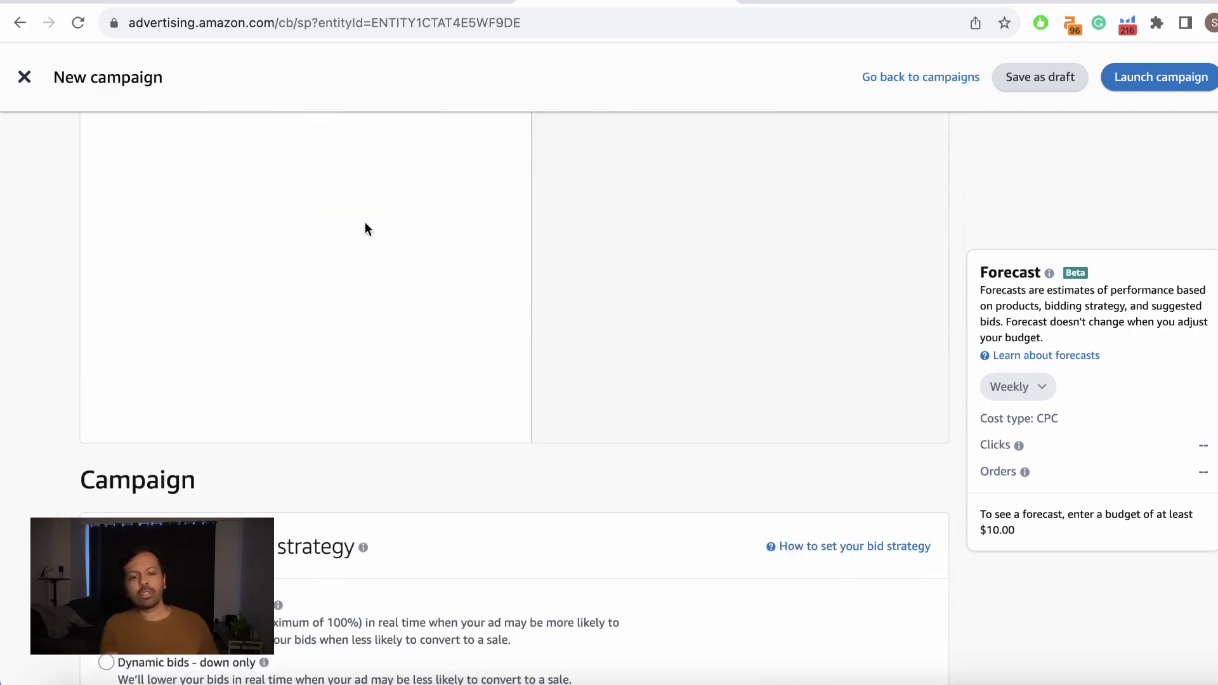
scroll(365, 229, down, 1)
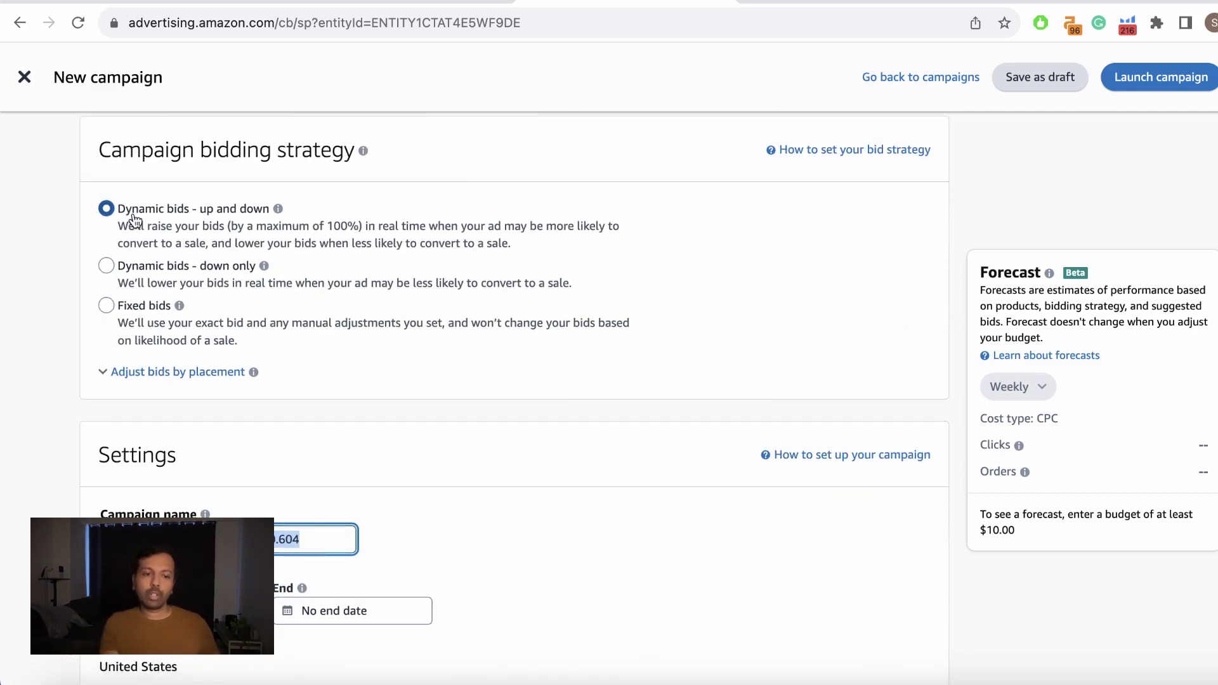
- Name the campaign "ABC campaign Auto First" in the campaign settings
scroll(286, 215, down, 4)
scroll(442, 240, down, 1)
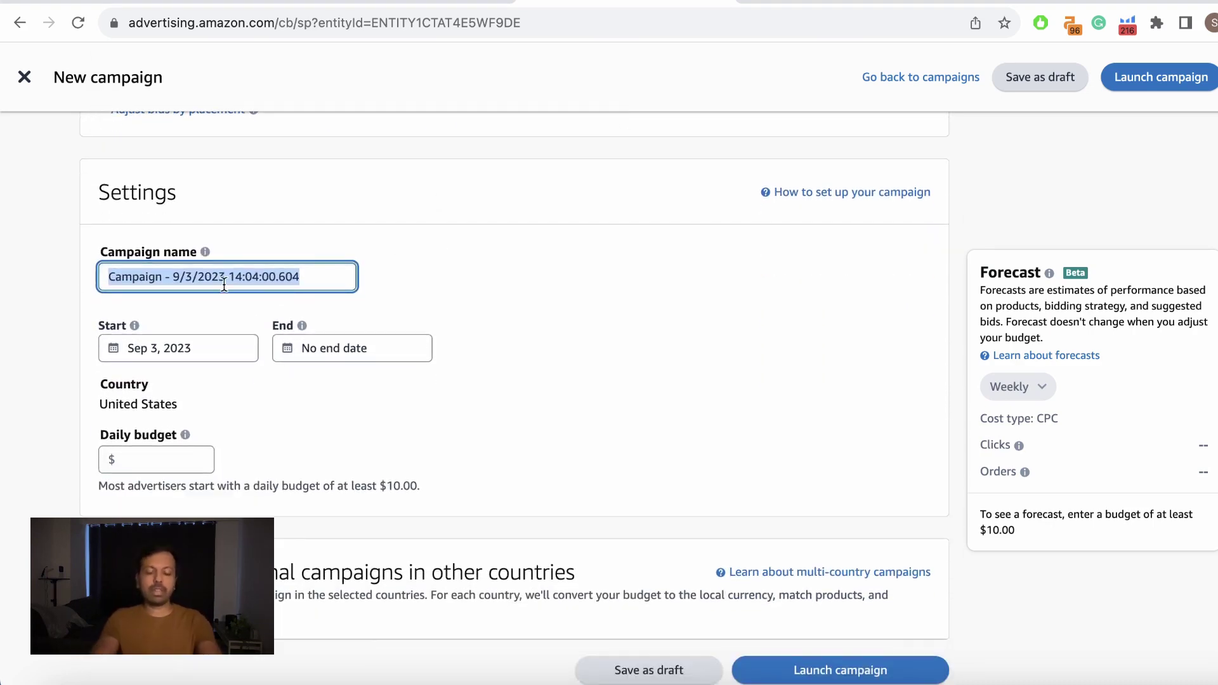
text(ABC a)
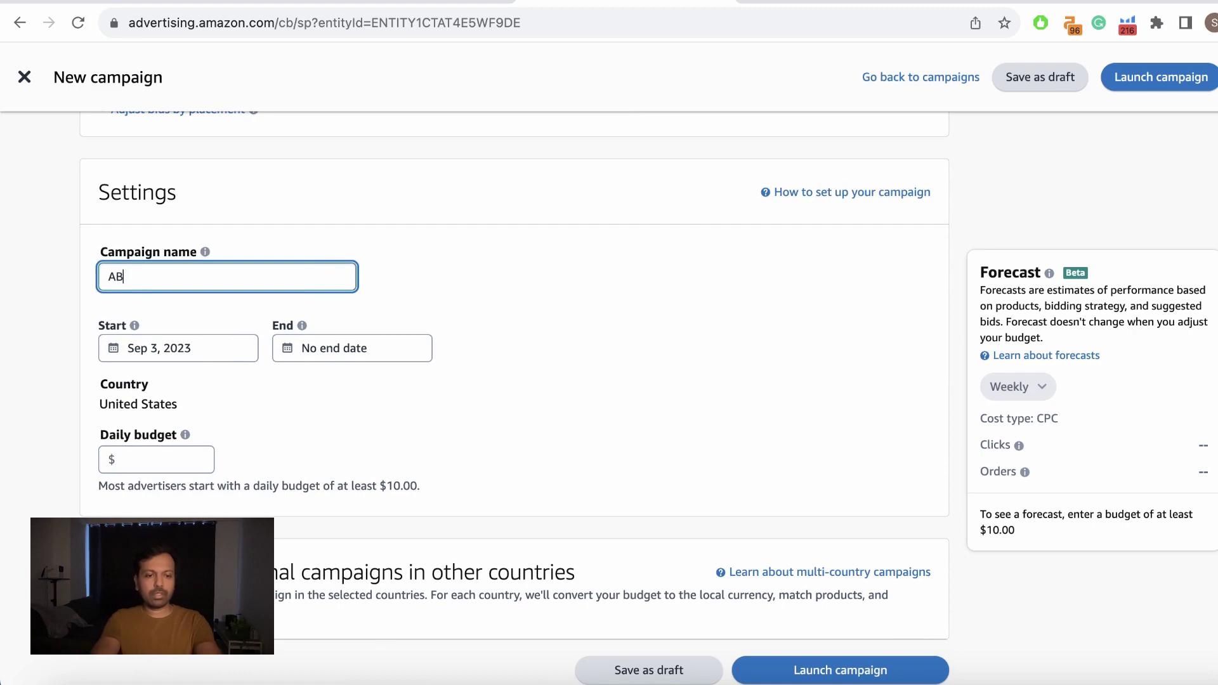
key(BackSpace)
text(cma)
key(BackSpace)
key(BackSpace)
text(ampaign Au)
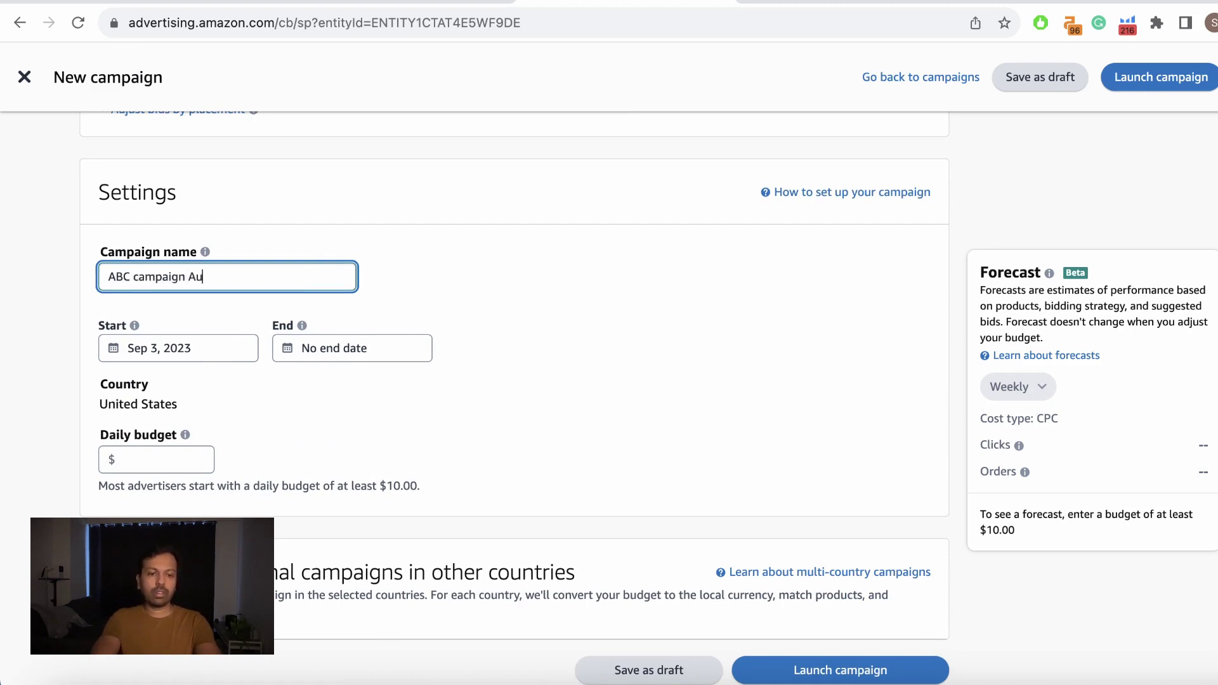
text(to First)
- Set the campaign's daily budget to $20
scroll(536, 325, down, 4)
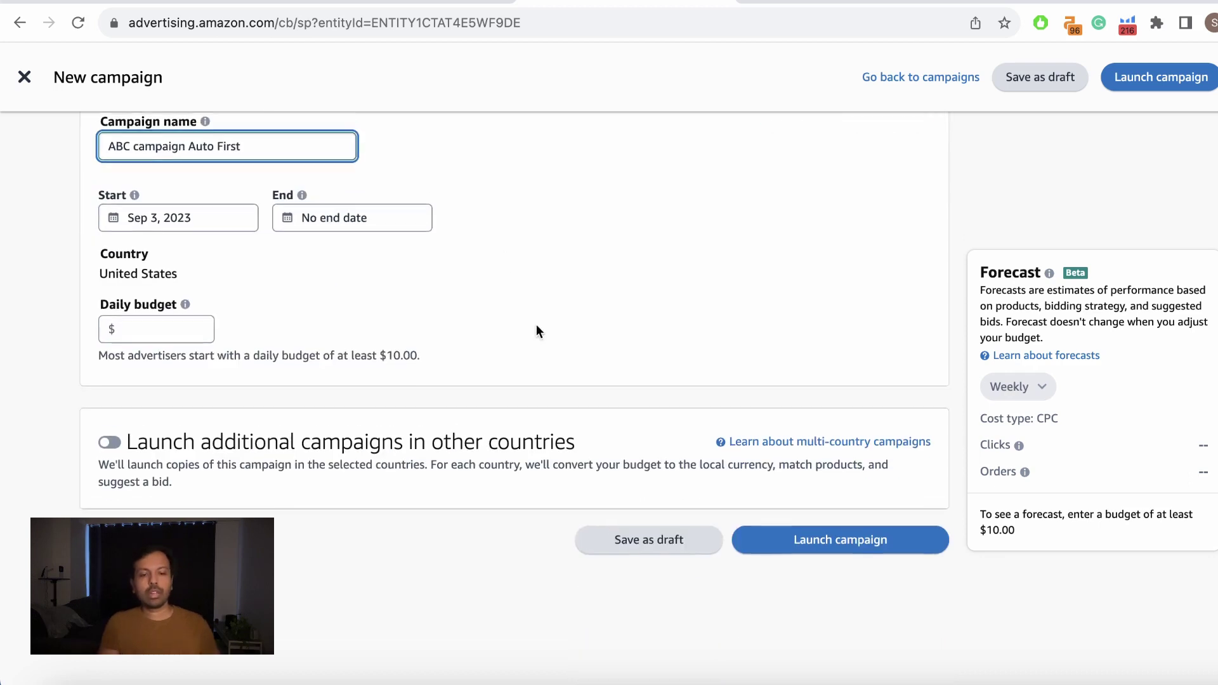
click(181, 239)
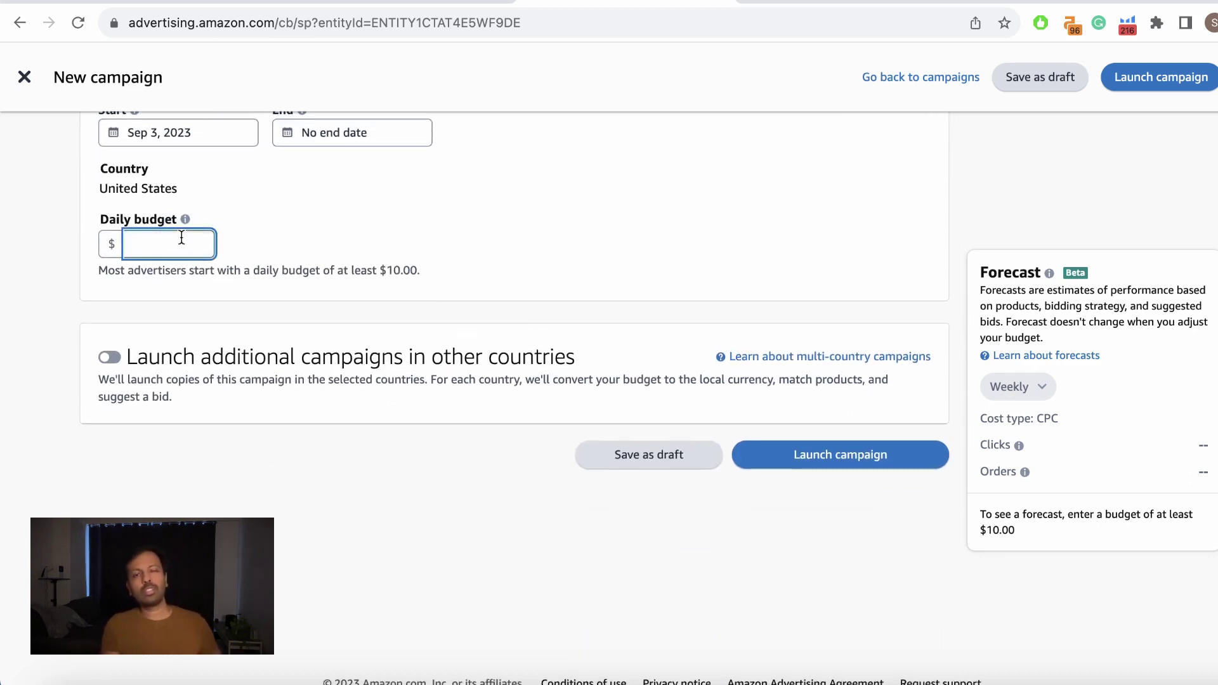
text(20)
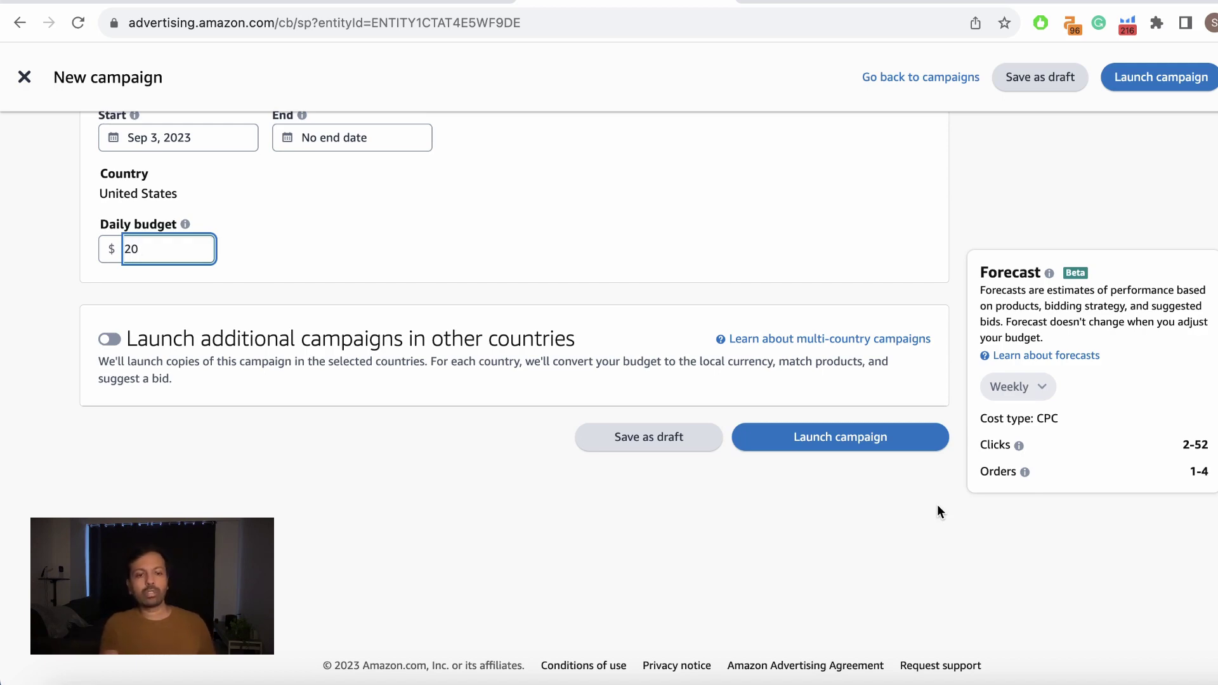
- Review the campaign setup from the budget back up through the added product to the ad group settings
scroll(680, 231, up, 10)
scroll(680, 234, up, 10)
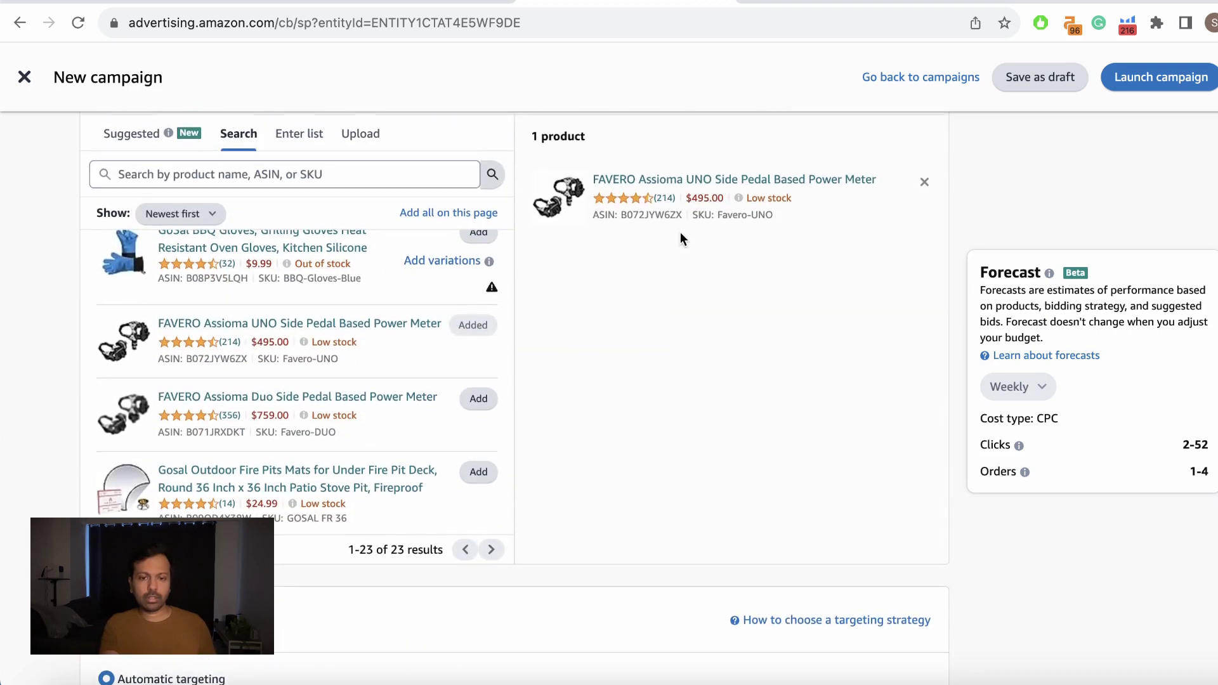
scroll(680, 247, up, 6)
scroll(680, 260, down, 1)
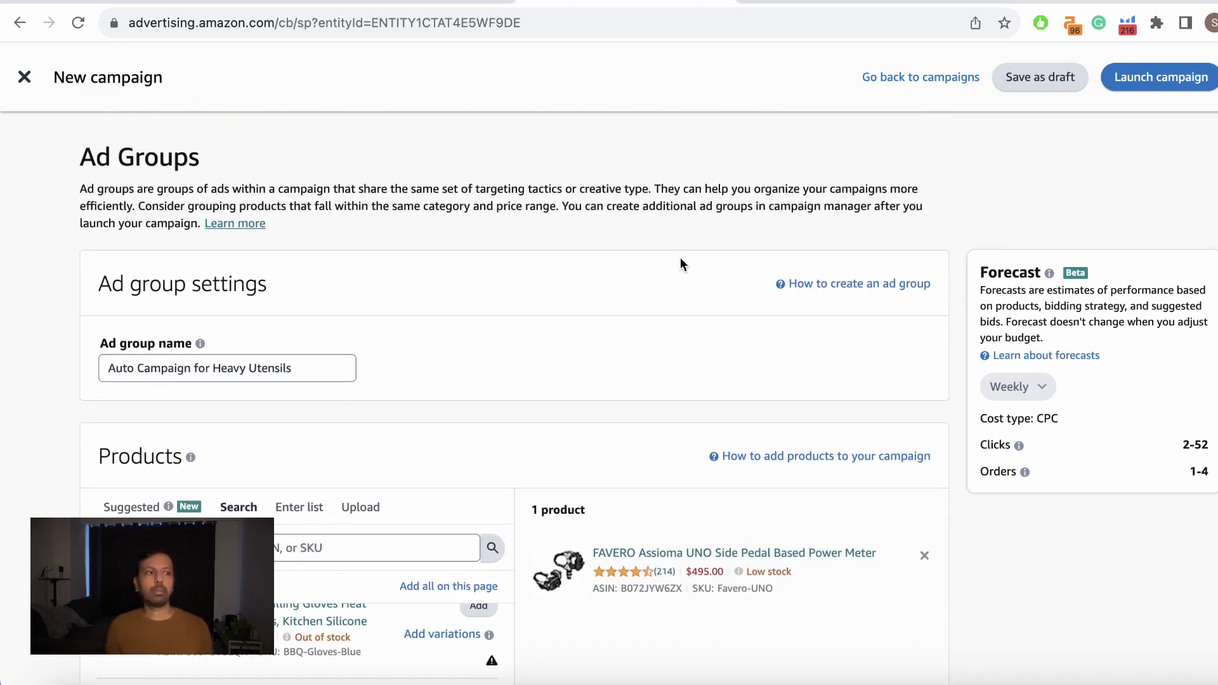